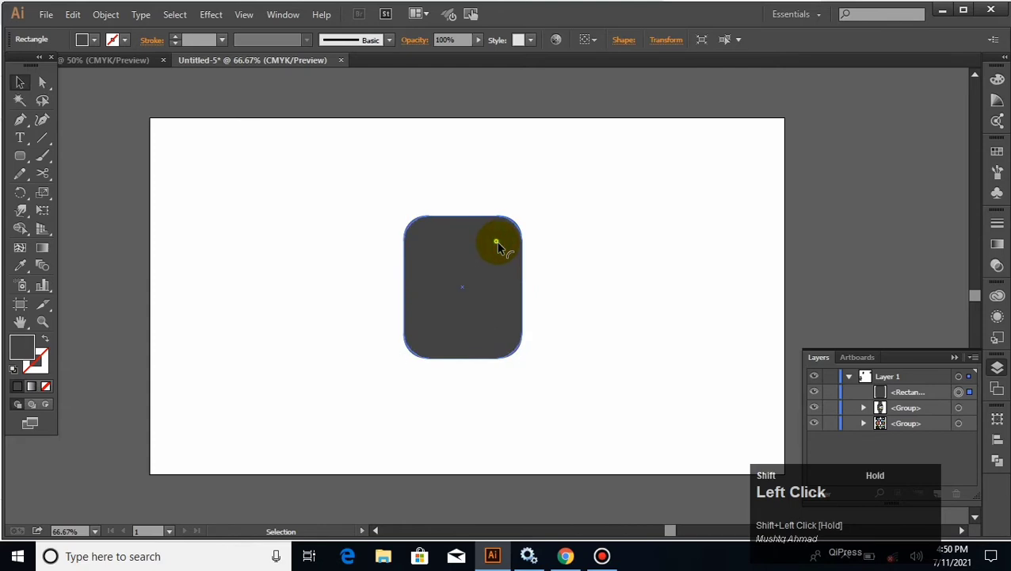
Offset the dark rounded rectangle's path outward by 8 px with miter joins
left_click(591, 273)
left_click(490, 265)
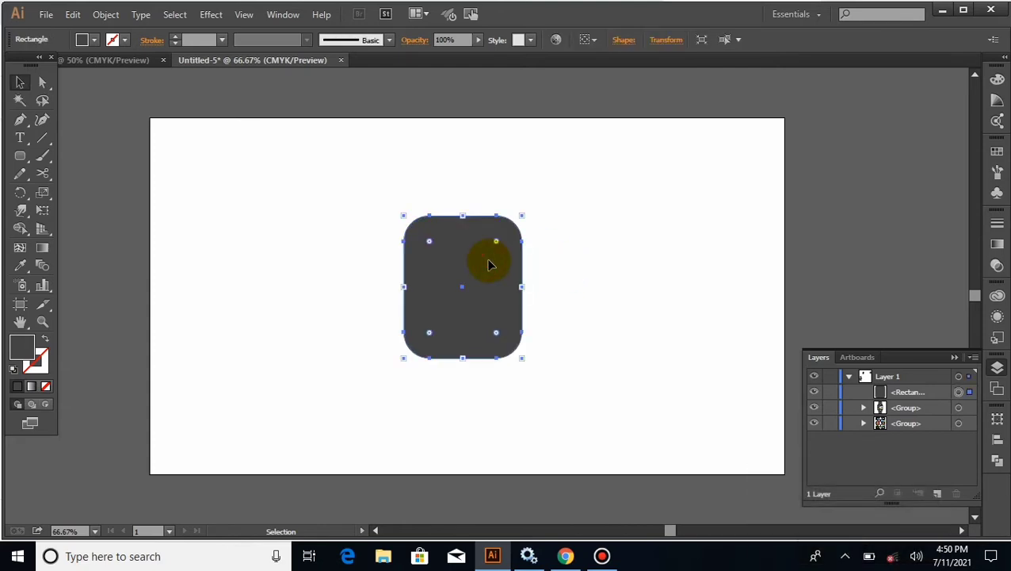
left_click(108, 17)
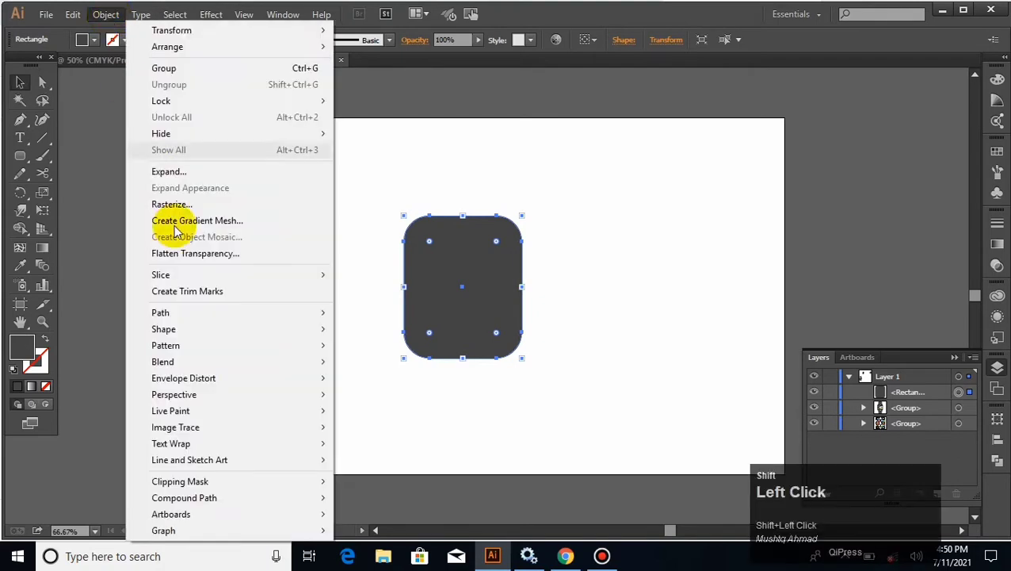
mouse_move(235, 312)
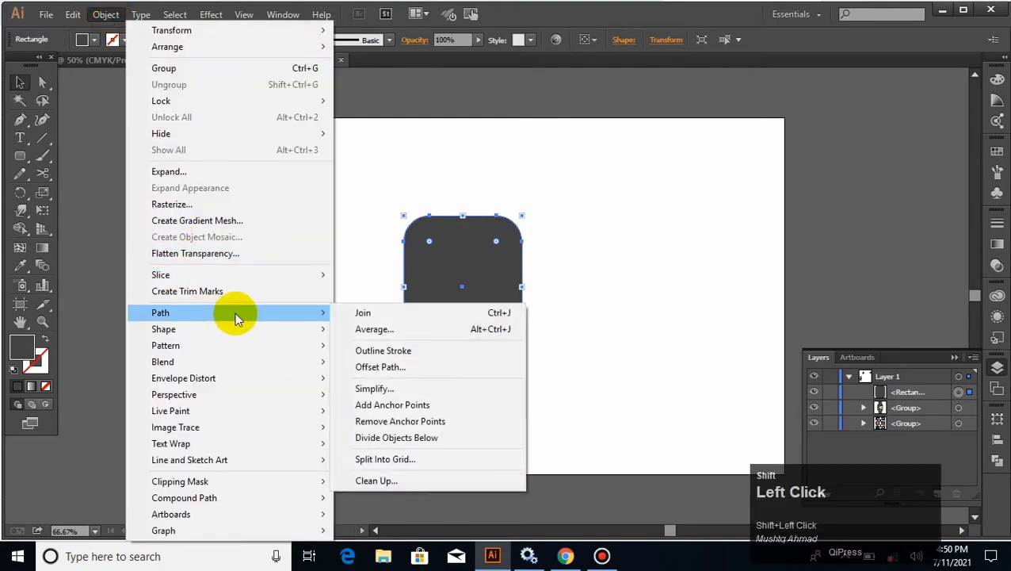
left_click(394, 366)
left_click(643, 294)
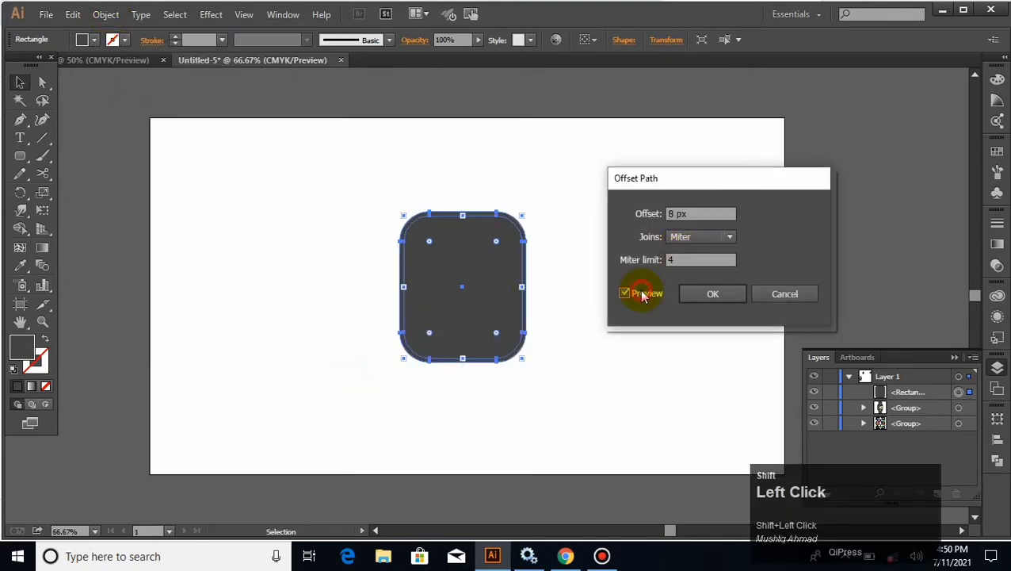
left_click(673, 212)
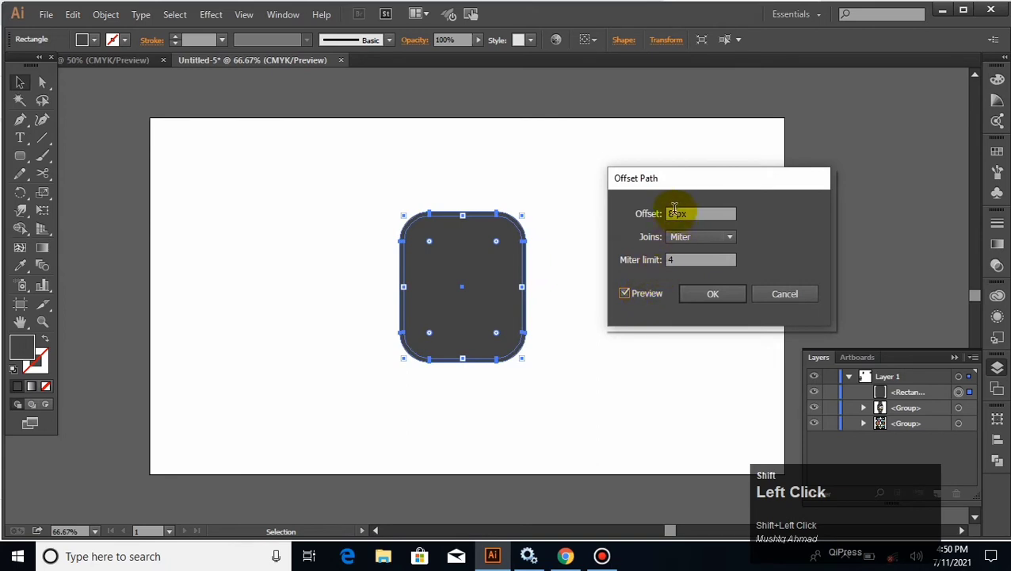
left_click(700, 295)
left_click(591, 213)
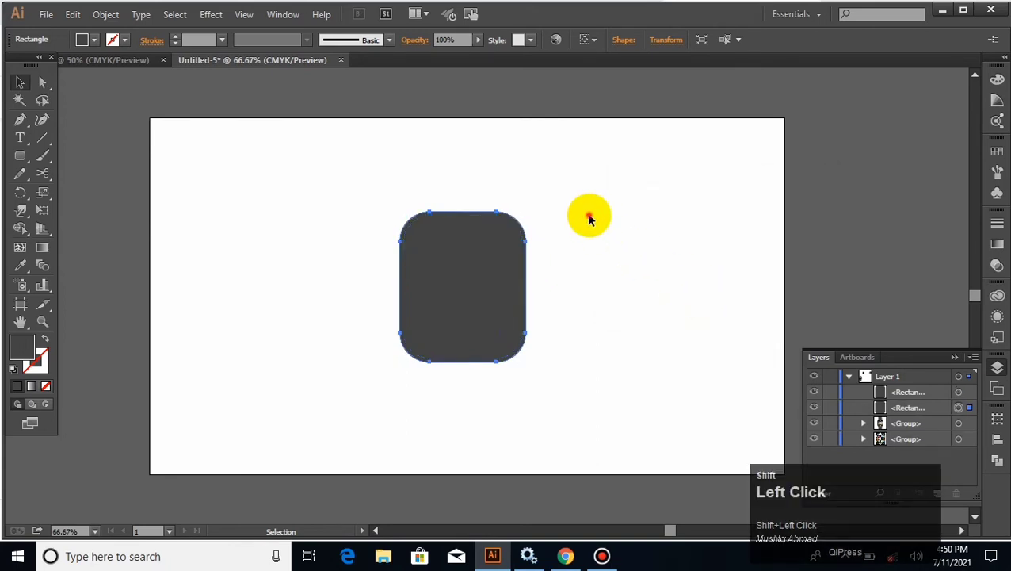
Change the outer rounded rectangle's fill to the lighter grey #515151
left_click(516, 222)
left_click(563, 248)
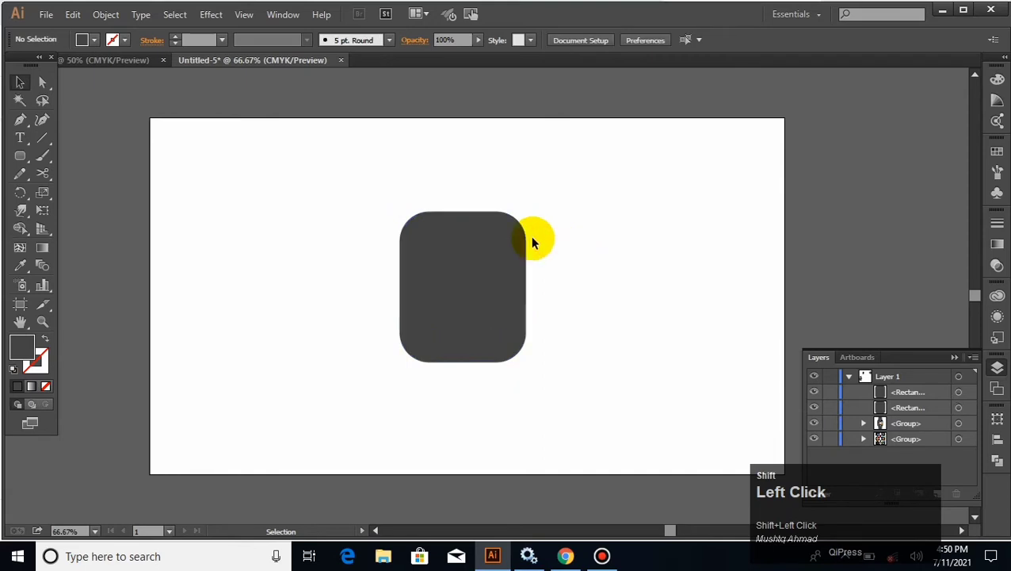
left_click(530, 230)
left_click(39, 357)
double_click(22, 354)
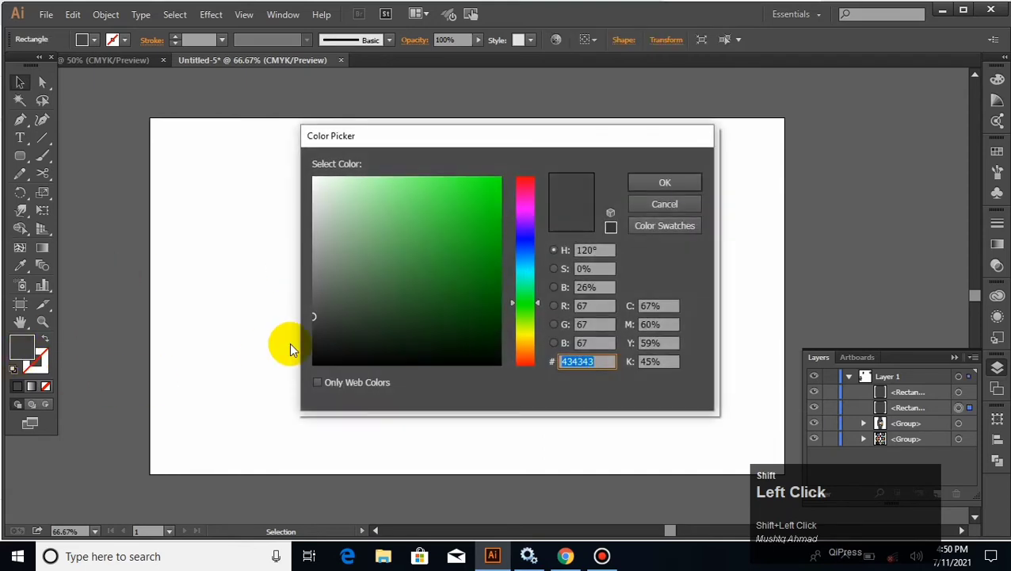
left_click(314, 305)
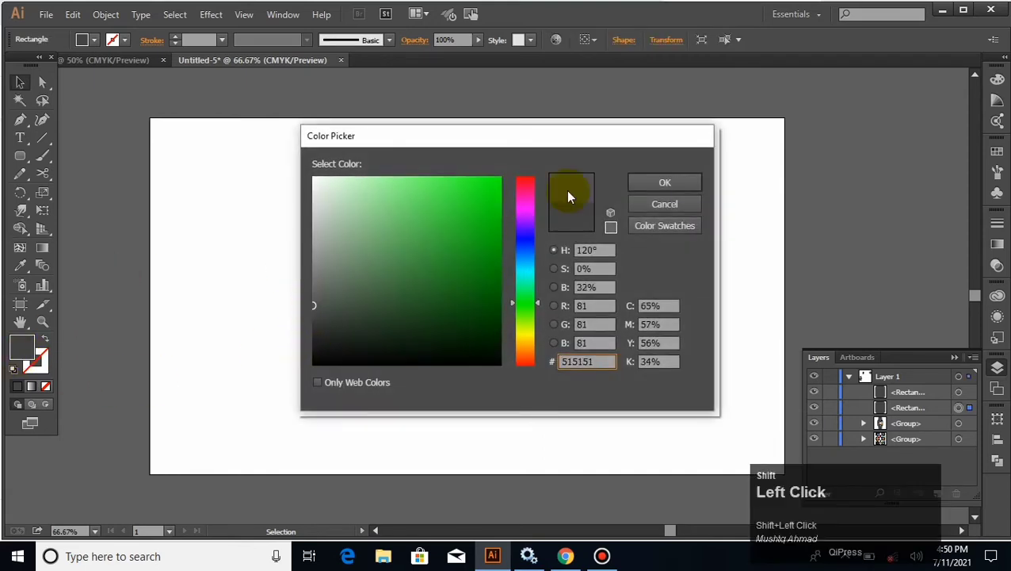
left_click(664, 187)
left_click(674, 232)
left_click(463, 261)
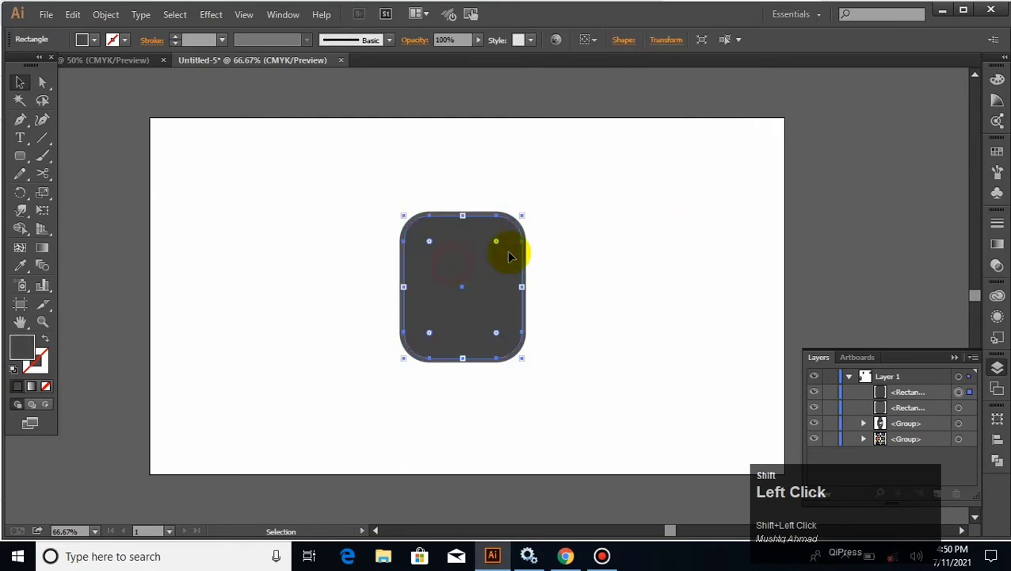
left_click(591, 235)
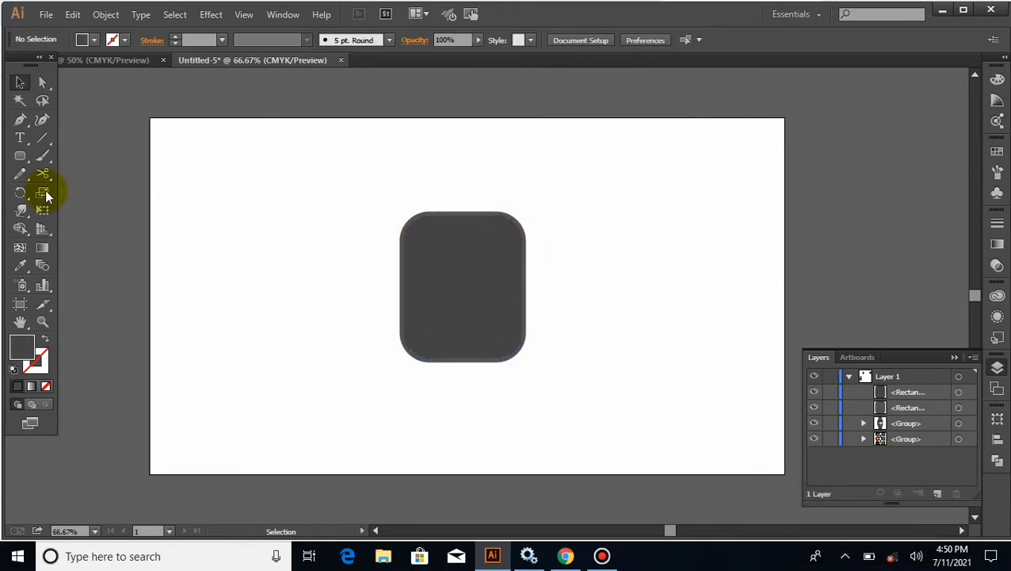
Draw a rectangle above the rounded body as the upper strap and extend it up close to the artboard's top edge
right_click(20, 156)
left_click(87, 156)
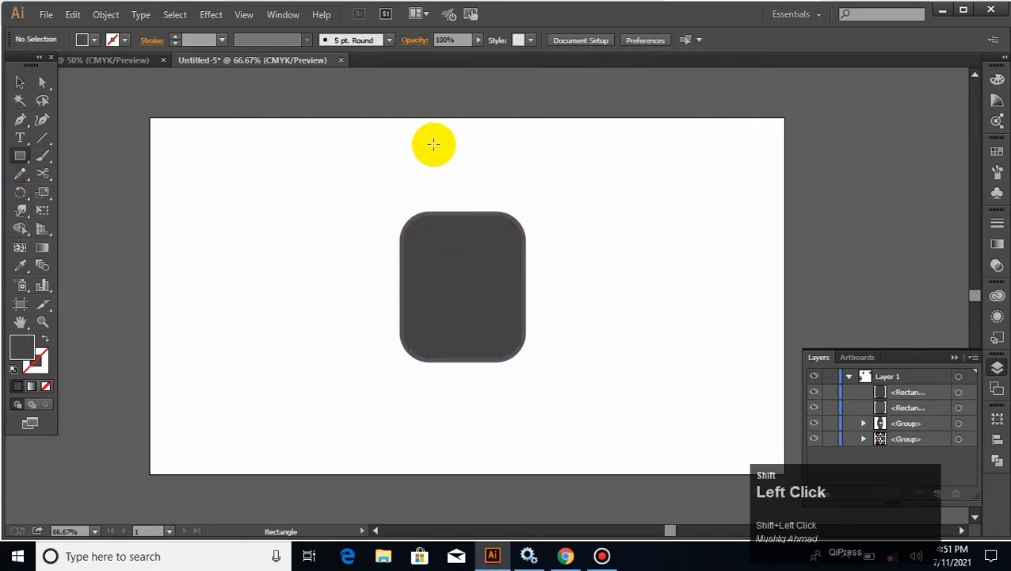
left_click_drag(427, 137, 504, 214)
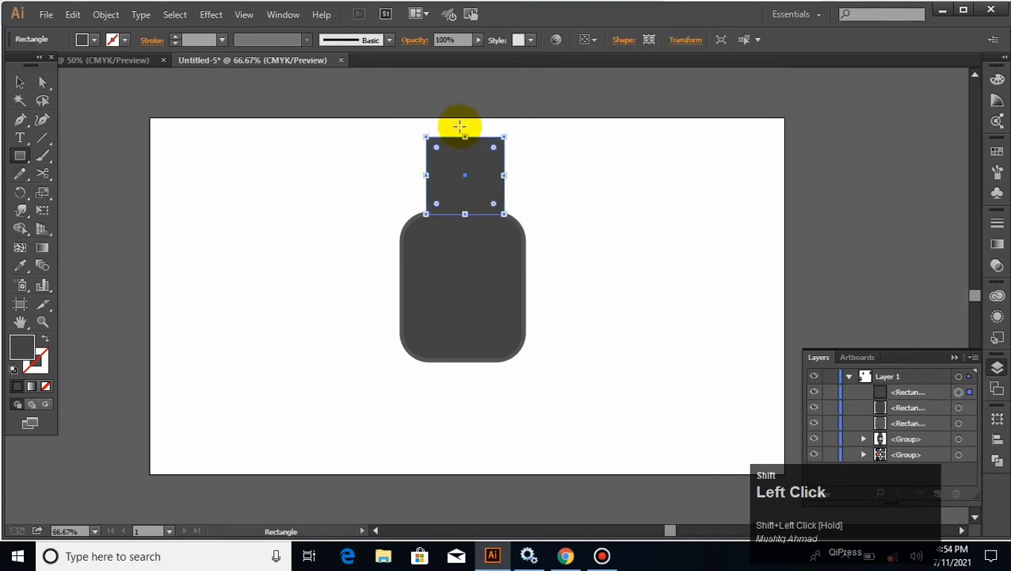
left_click_drag(463, 133, 465, 123)
Fill the strap rectangle with the outer rounded shape's lighter grey using the Eyedropper, and deselect it
left_click(20, 264)
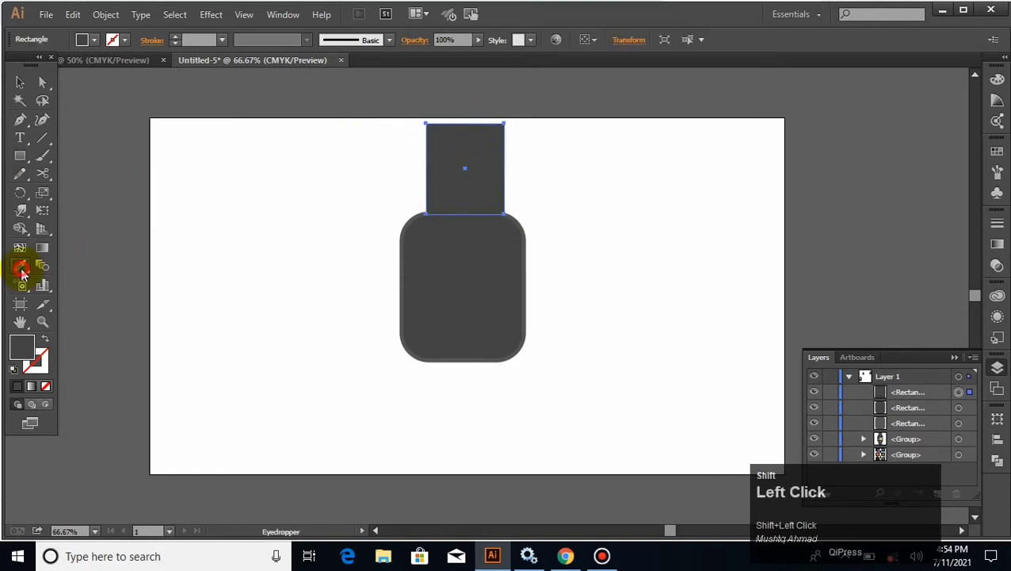
left_click(413, 216)
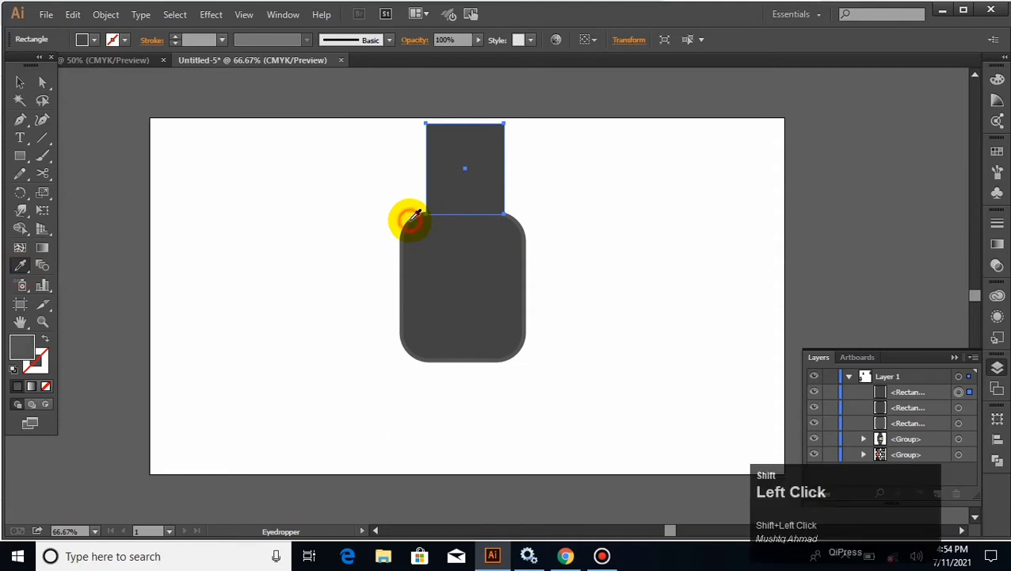
left_click(19, 82)
left_click(284, 203)
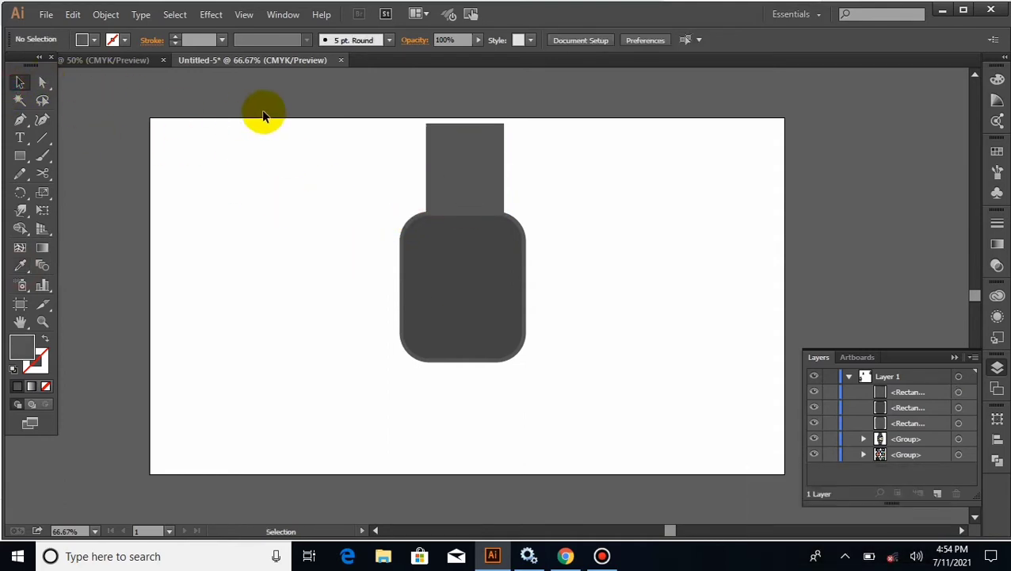
Nudge the strap rectangle up to leave a thin gap above the rounded body
left_click(475, 155)
key("shift+Up")
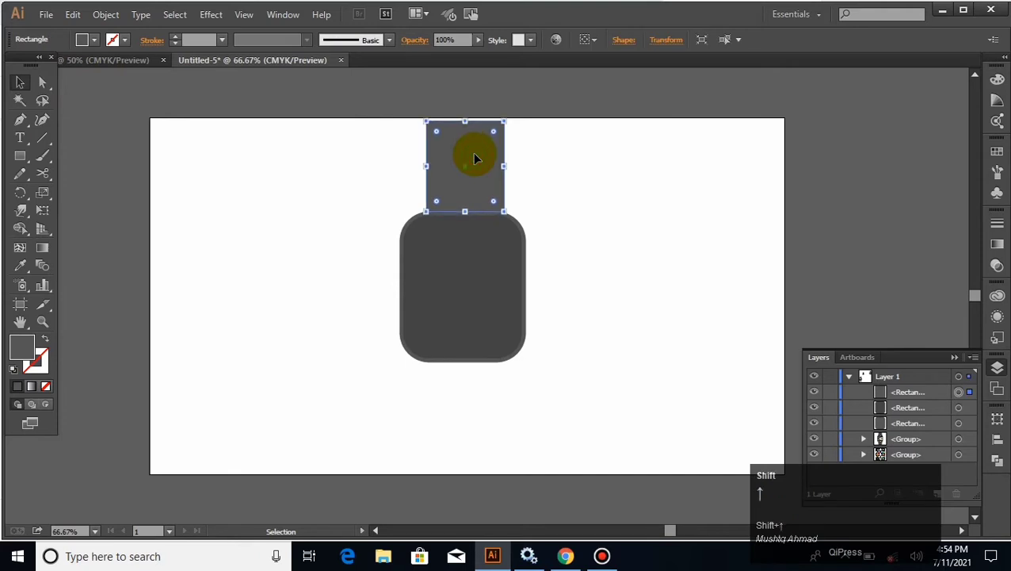
left_click(269, 144)
Shift the strap's two lower corner points slightly outward so the strap widens toward the body
left_click(44, 82)
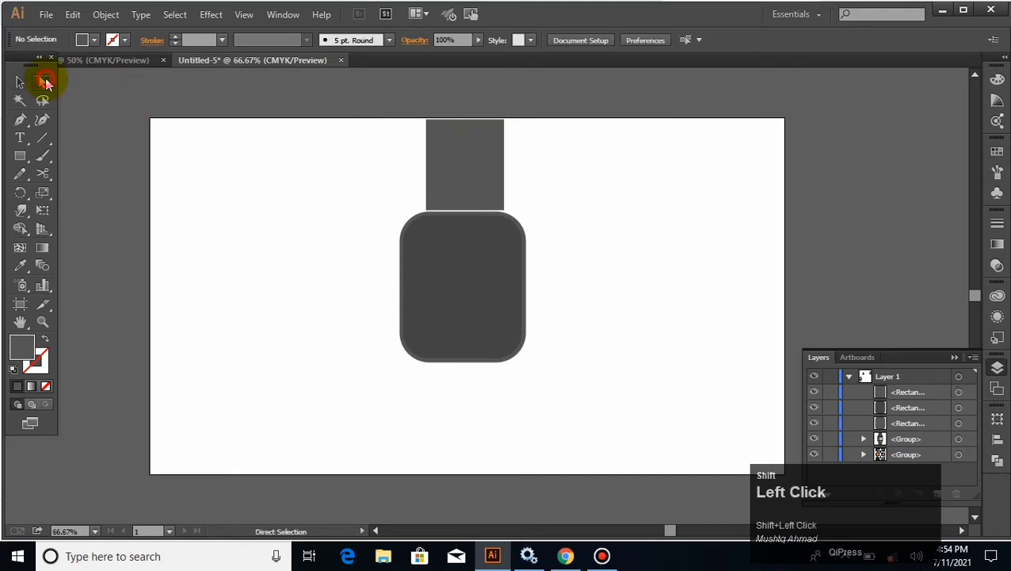
left_click(428, 211)
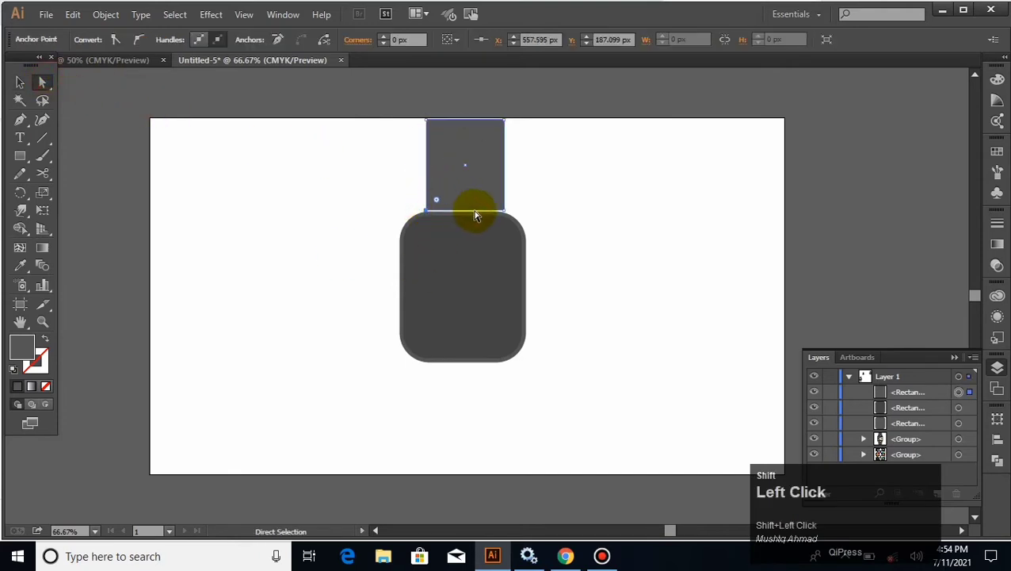
key("shift+Left")
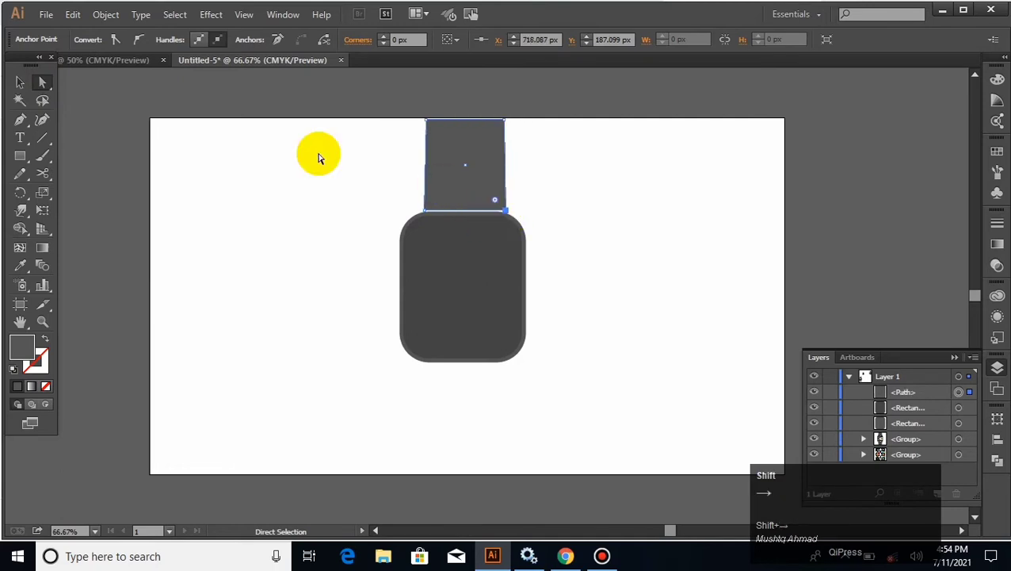
left_click(20, 81)
left_click(262, 216)
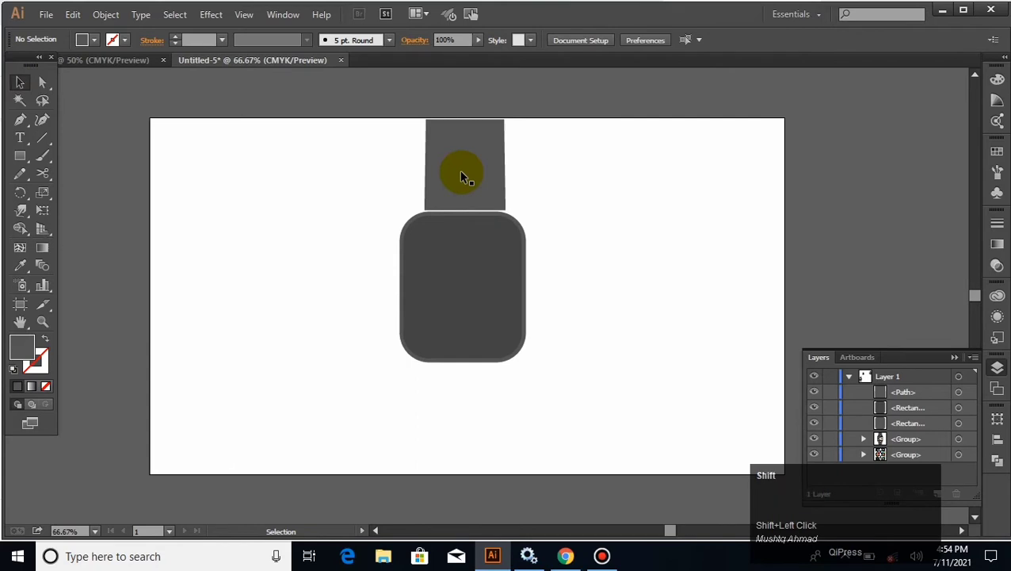
Move the dark inner rounded rectangle horizontally out of the watch body to the empty area on its right
left_click(462, 173)
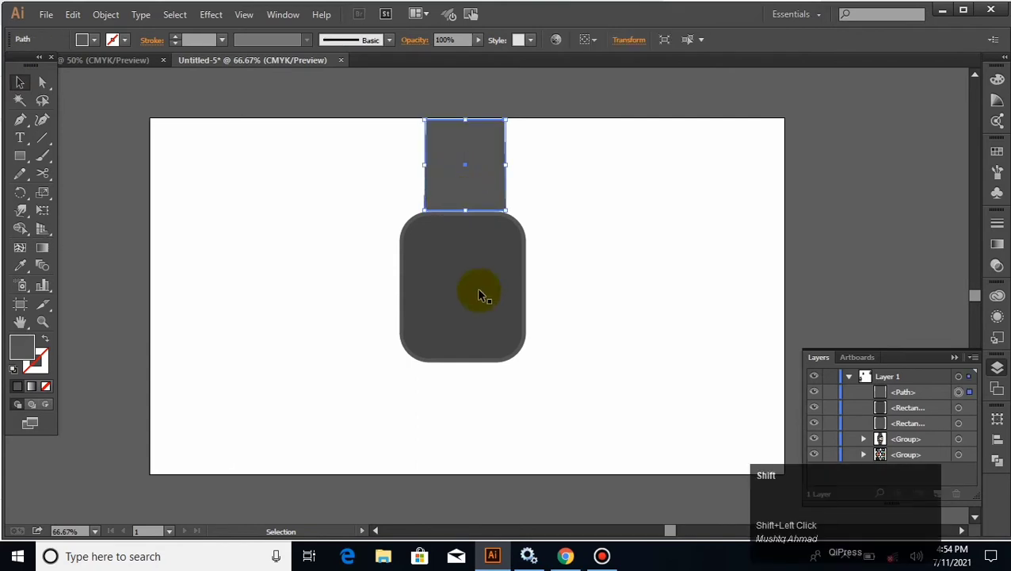
left_click_drag(478, 295, 649, 296)
left_click(582, 158)
Align the upper strap horizontally to the centre of the lighter rounded body, using the body as key object
left_click(485, 173)
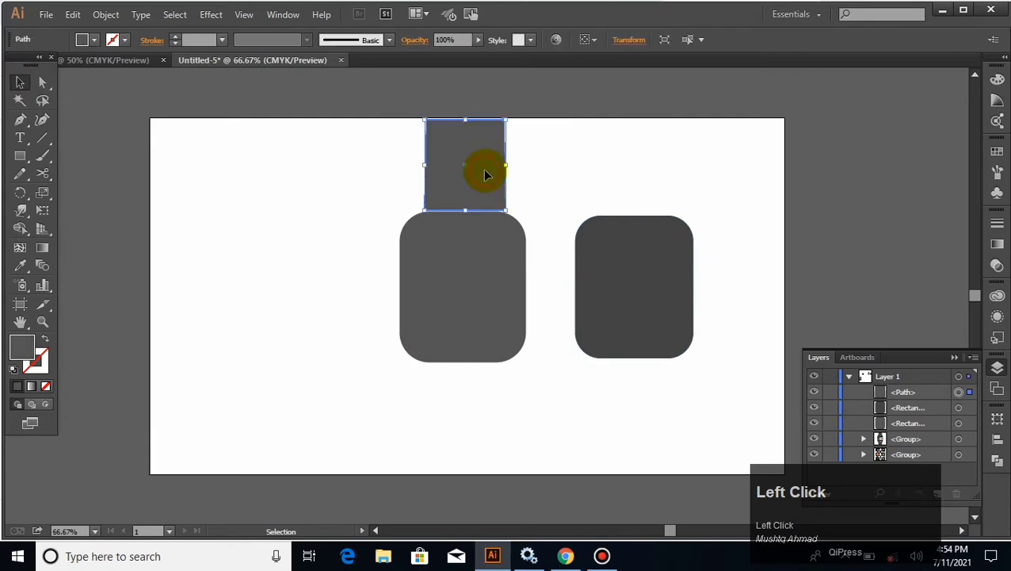
left_click(486, 242, "shift")
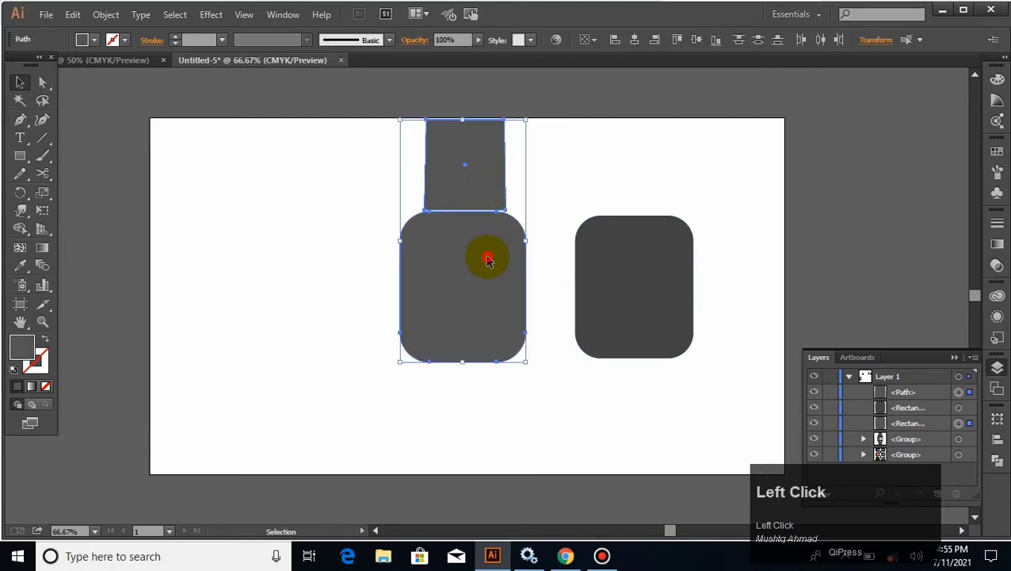
left_click(488, 260)
left_click(634, 45)
left_click(607, 162)
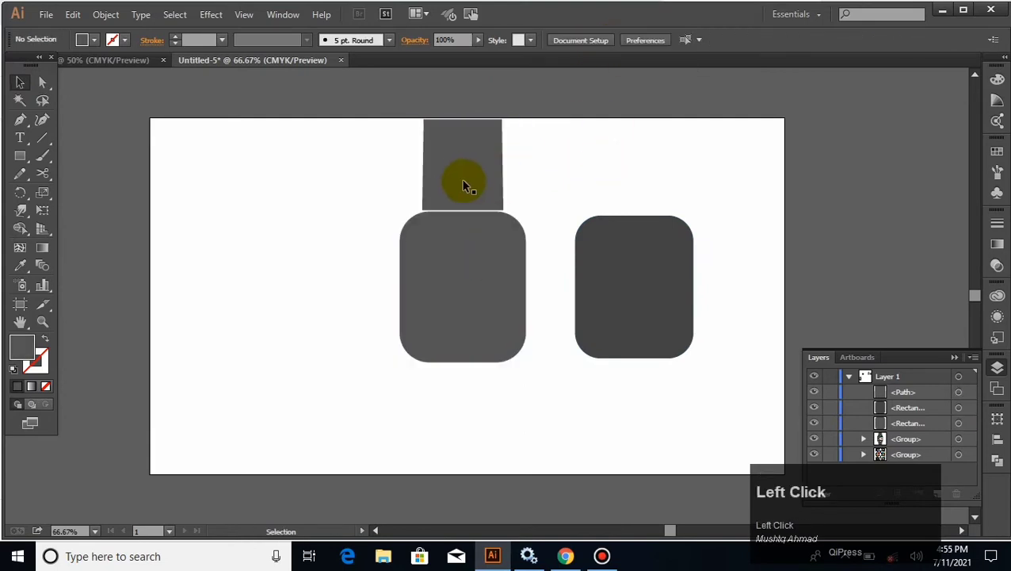
Copy the upper strap and paste the duplicate in front at the same position
left_click(462, 185)
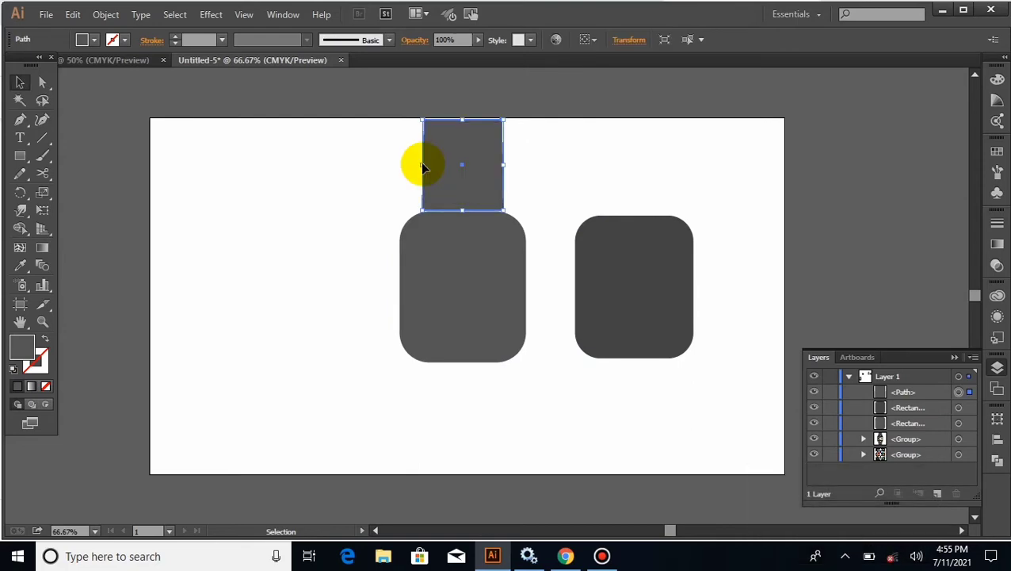
left_click(72, 13)
left_click(109, 87)
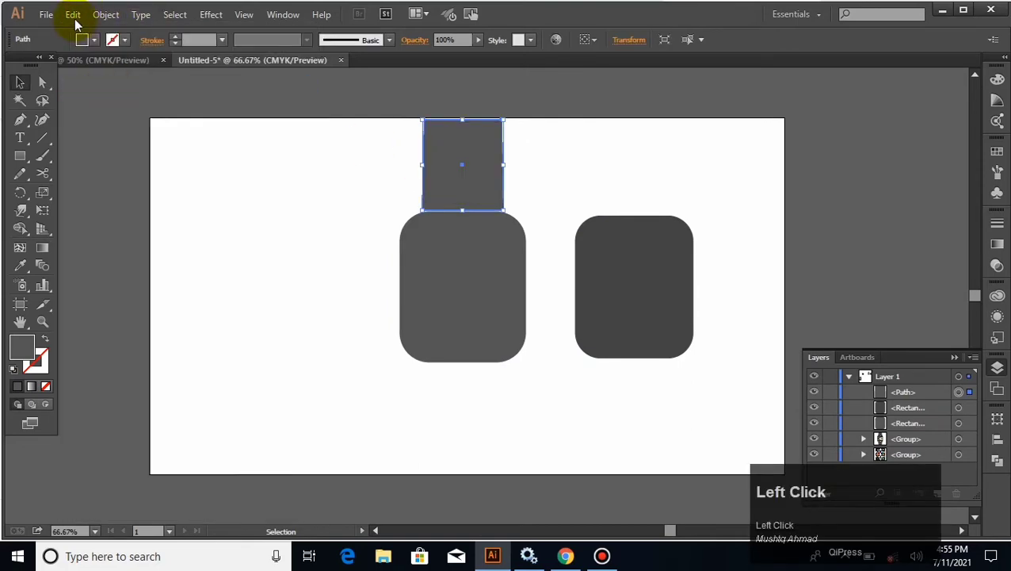
left_click(73, 13)
left_click(118, 119)
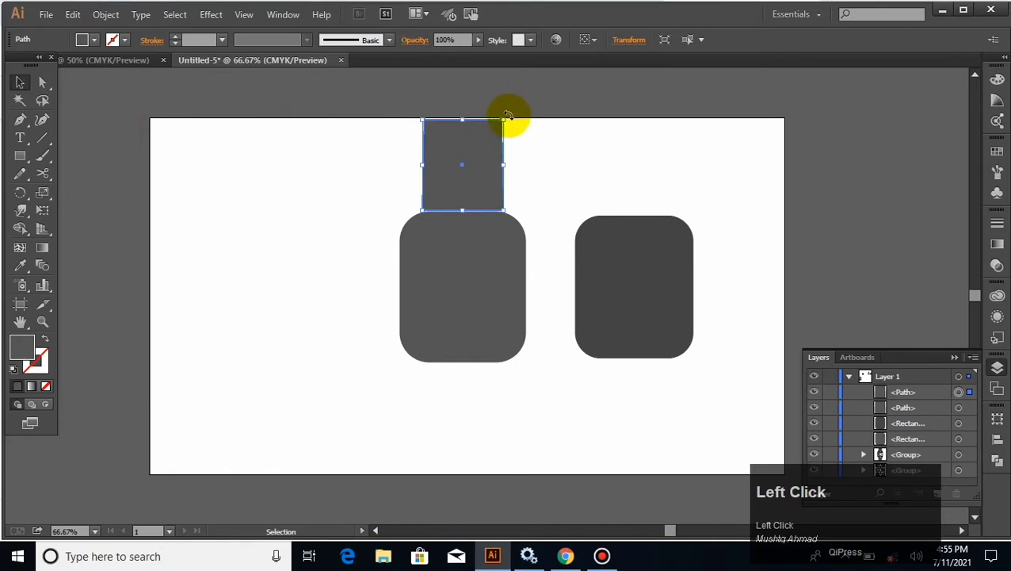
Rotate the duplicated strap 180° and move it straight down to the lower edge of the watch body
left_click_drag(507, 115, 432, 240)
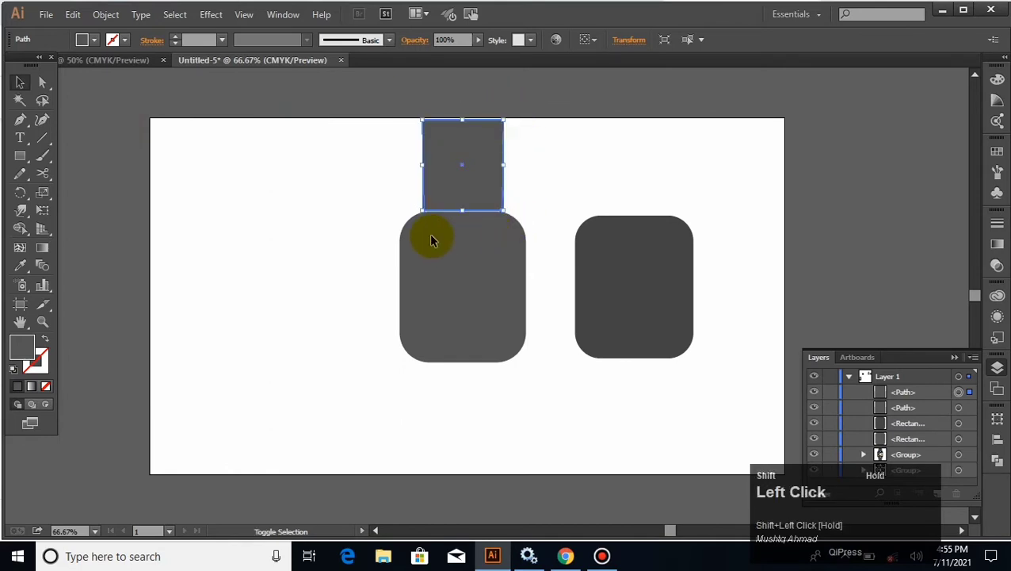
left_click(487, 148, "shift")
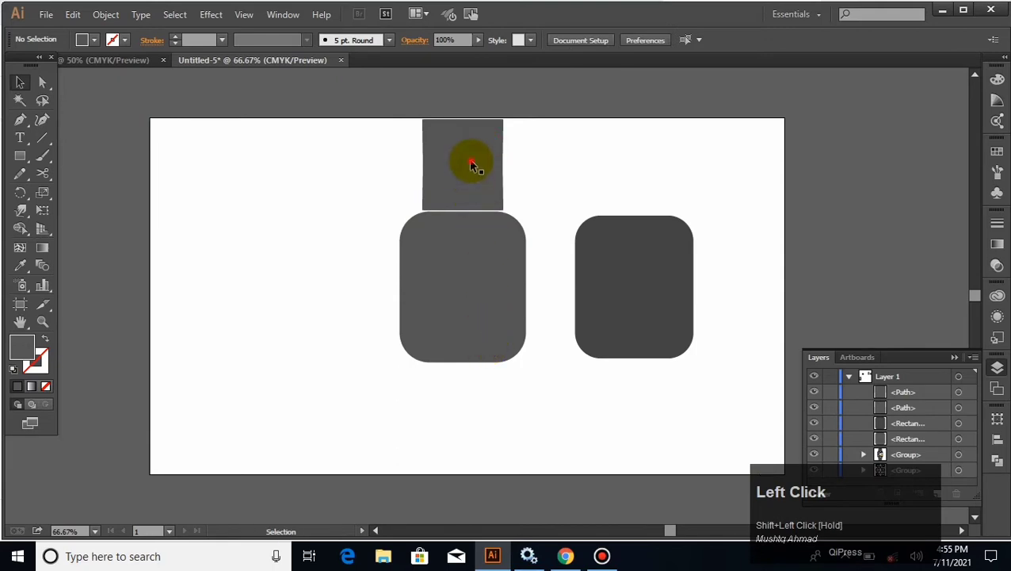
left_click_drag(471, 164, 474, 405)
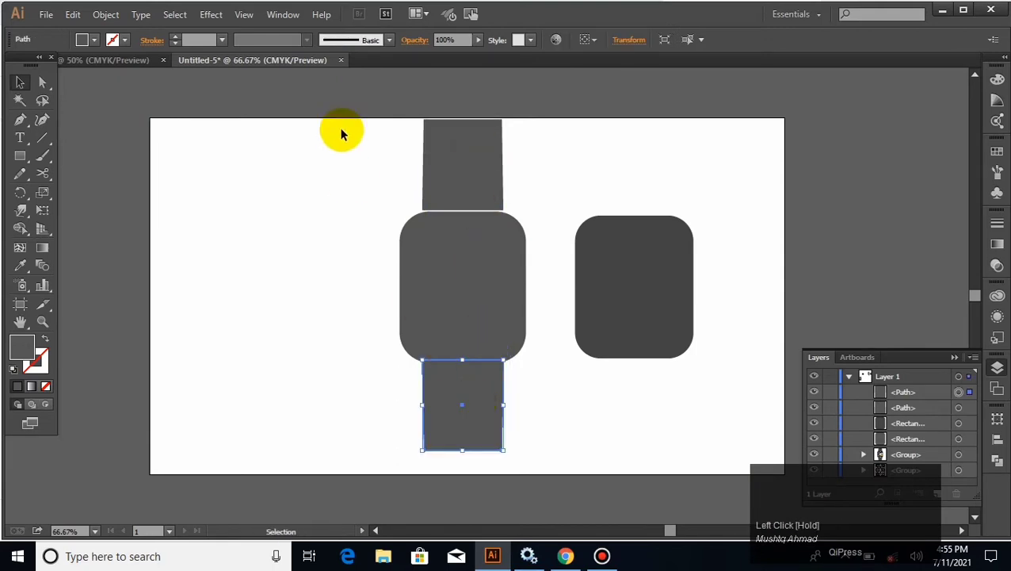
Move the upper strap down so it slightly overlaps the watch body
left_click(468, 164)
left_click_drag(375, 154, 509, 390)
left_click(607, 429)
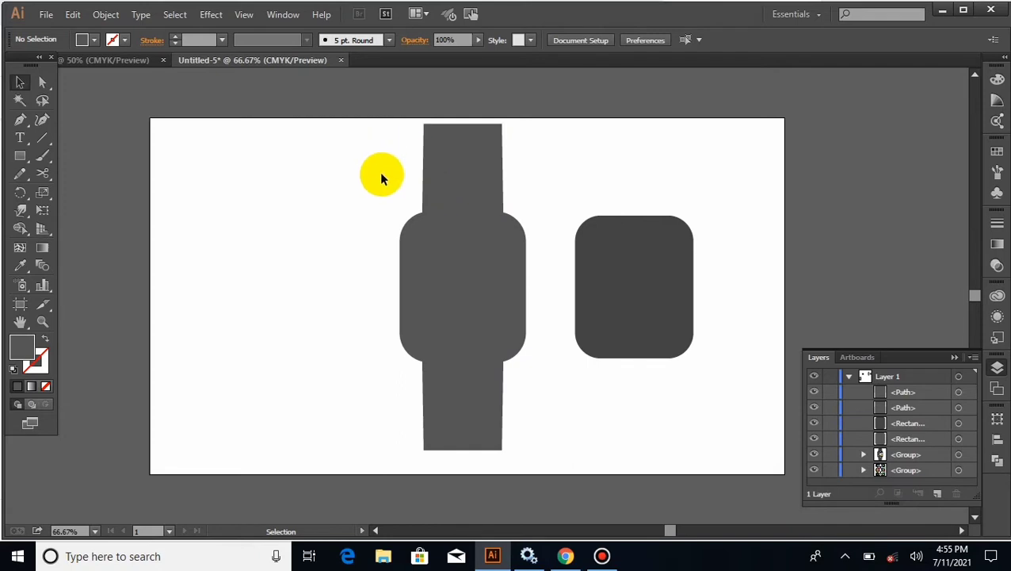
Merge the two straps and the watch body into a single shape with the Shape Builder tool
left_click_drag(388, 182, 513, 385)
left_click(21, 228)
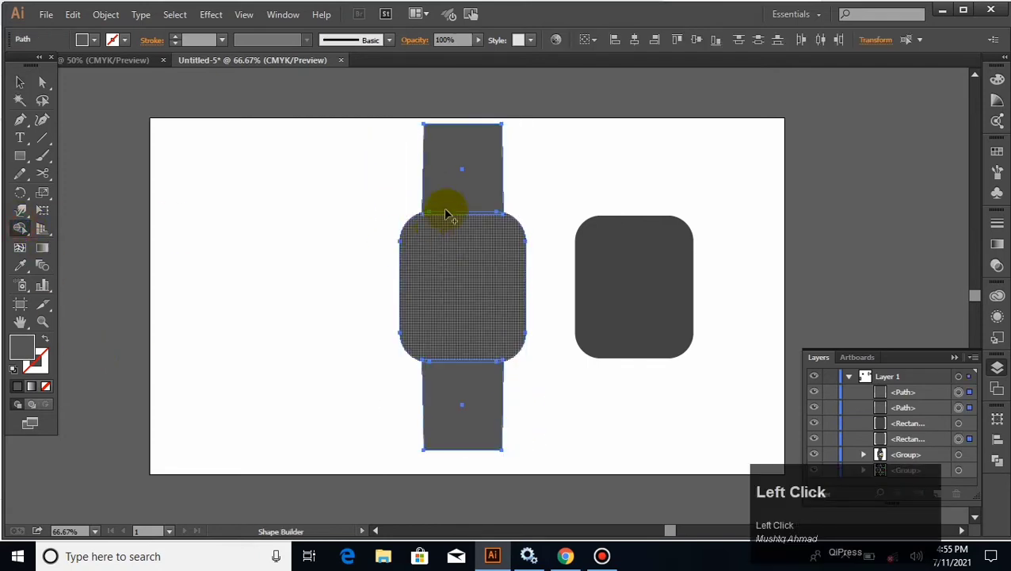
left_click_drag(458, 181, 458, 386)
Round the four inner corners where the straps meet the watch body to a radius of about 45 px
left_click(42, 82)
left_click(271, 226)
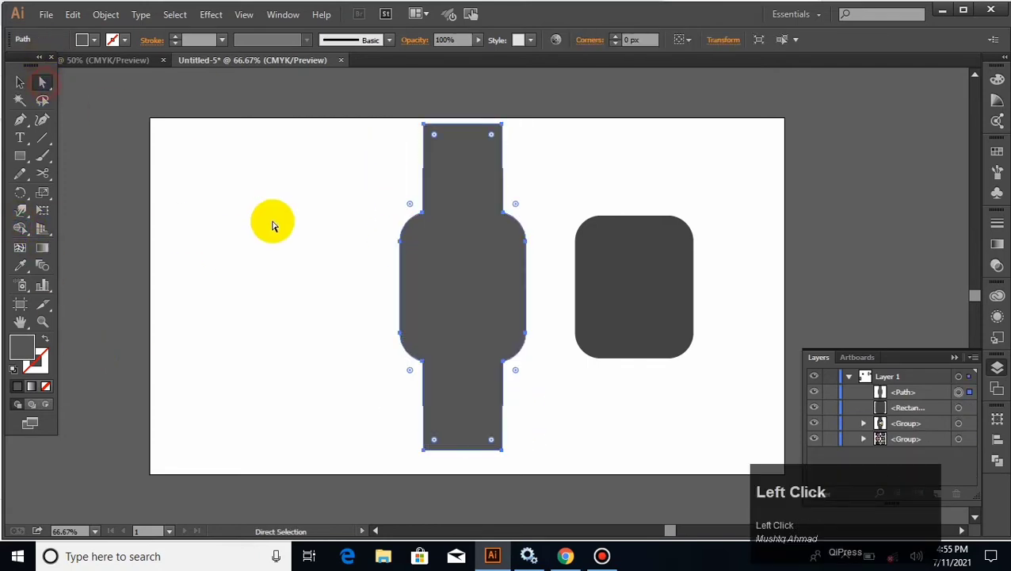
left_click(418, 213)
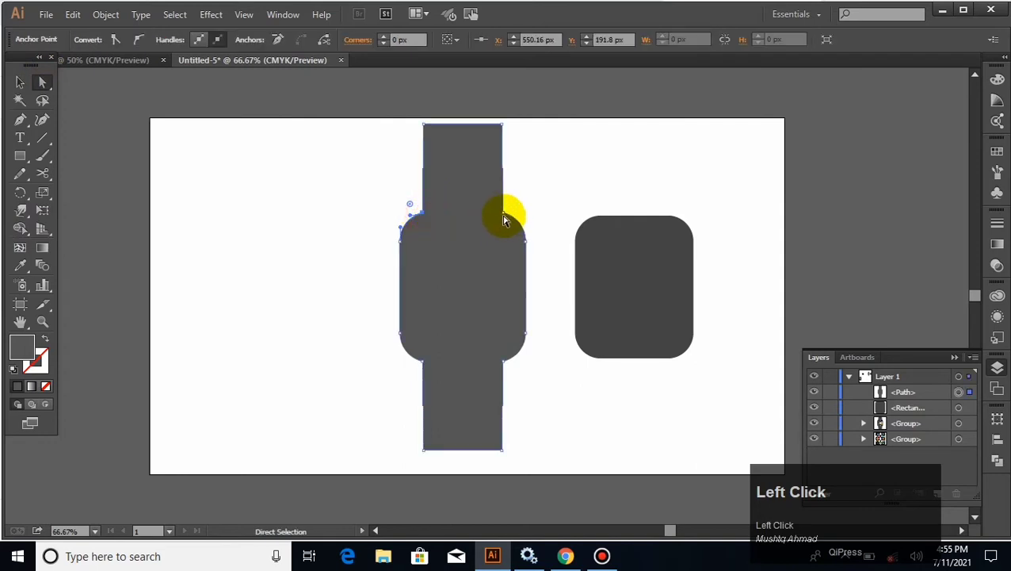
left_click(505, 214, "shift")
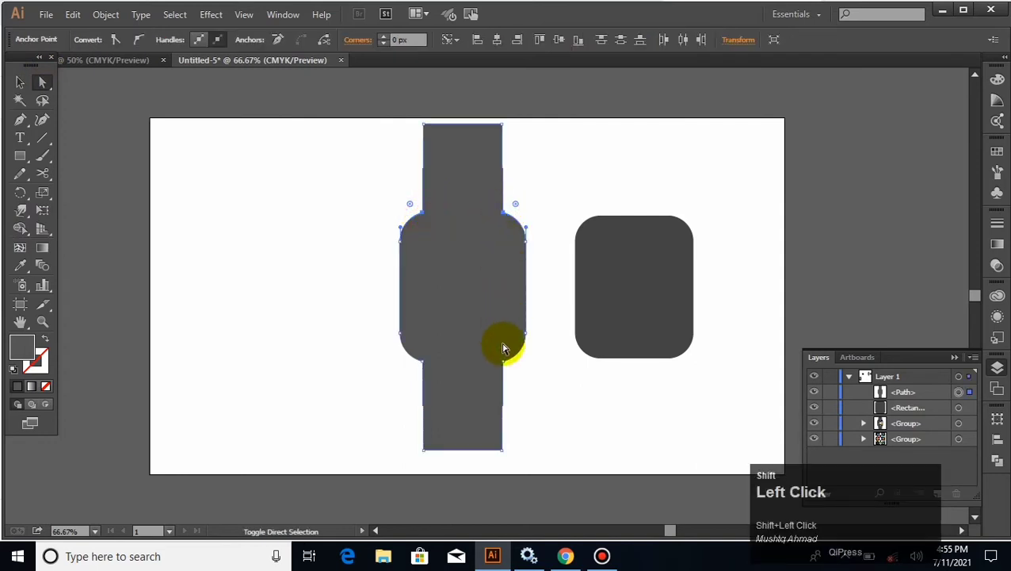
left_click(503, 362, "shift")
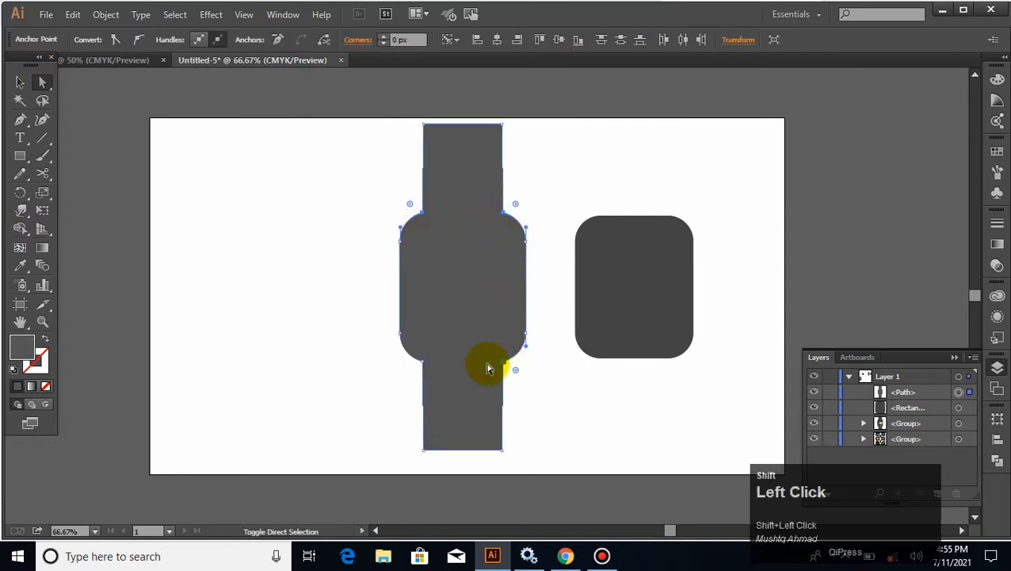
left_click(424, 363, "shift")
left_click_drag(408, 203, 402, 202)
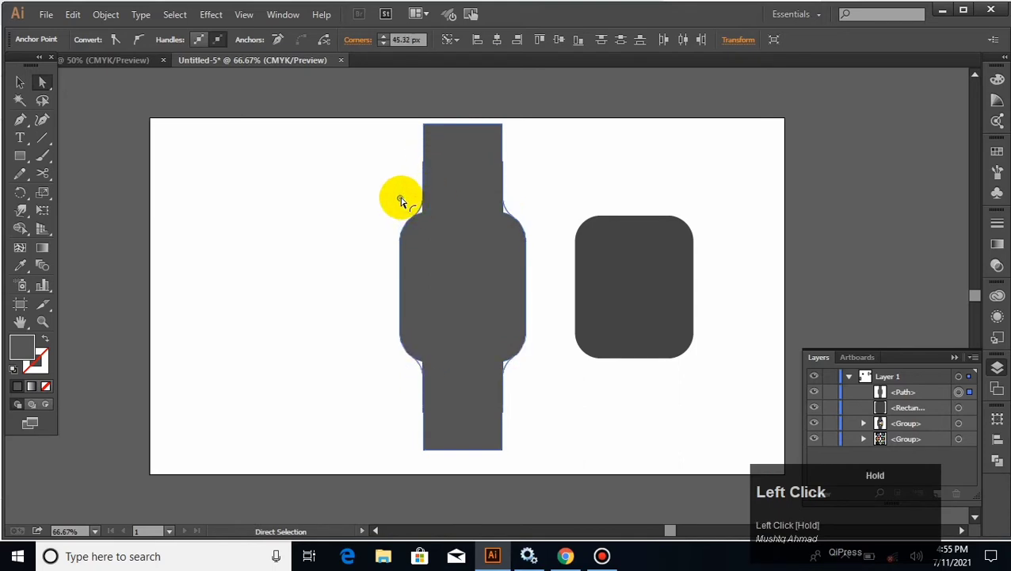
left_click(542, 181)
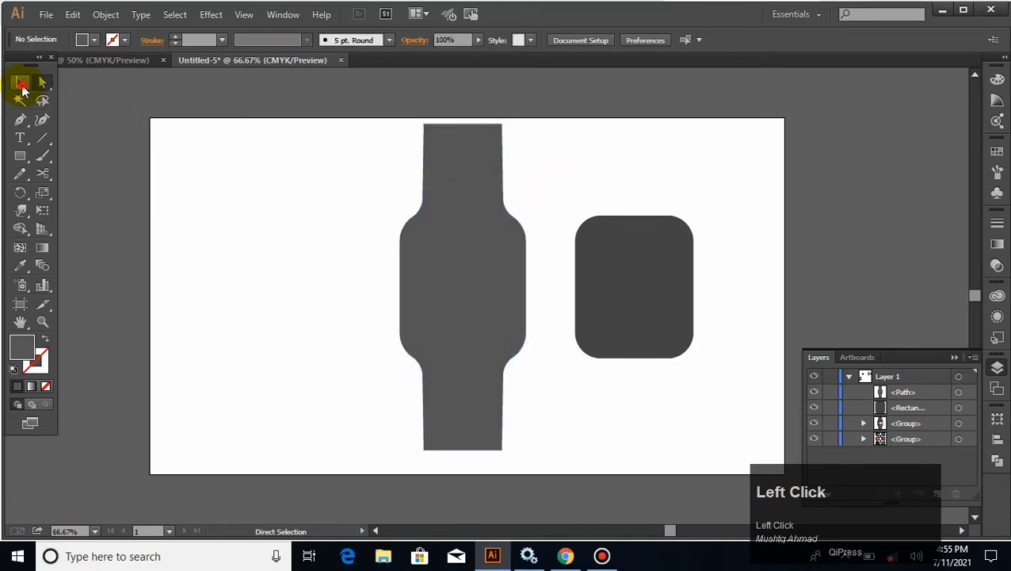
Place the dark rounded screen over the watch body and send the merged strap-and-body shape behind it
left_click(21, 84)
left_click(291, 227)
left_click(488, 274)
left_click(546, 199)
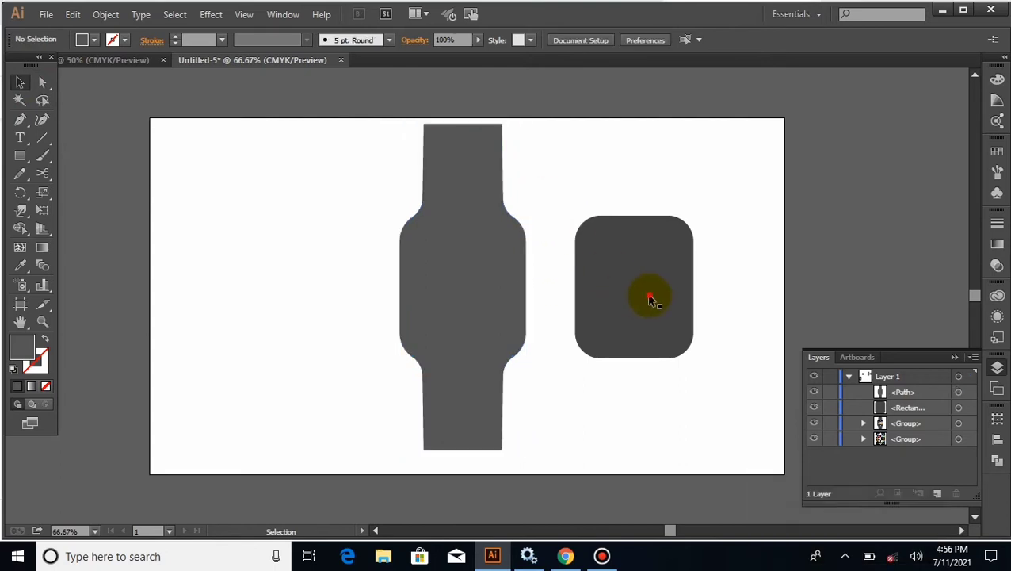
left_click_drag(648, 299, 464, 279)
left_click(457, 266)
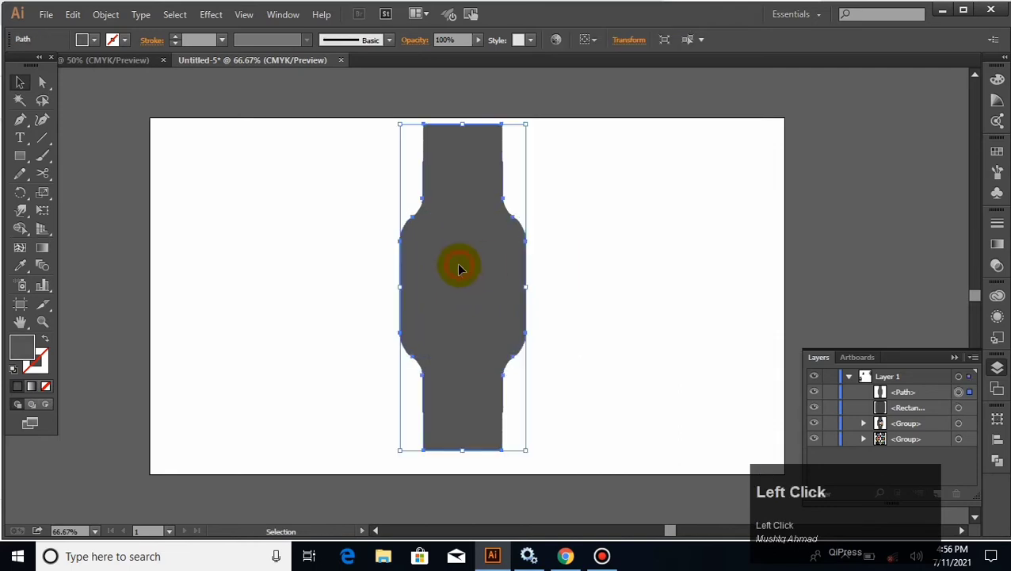
key("ctrl+bracketleft")
left_click(582, 295)
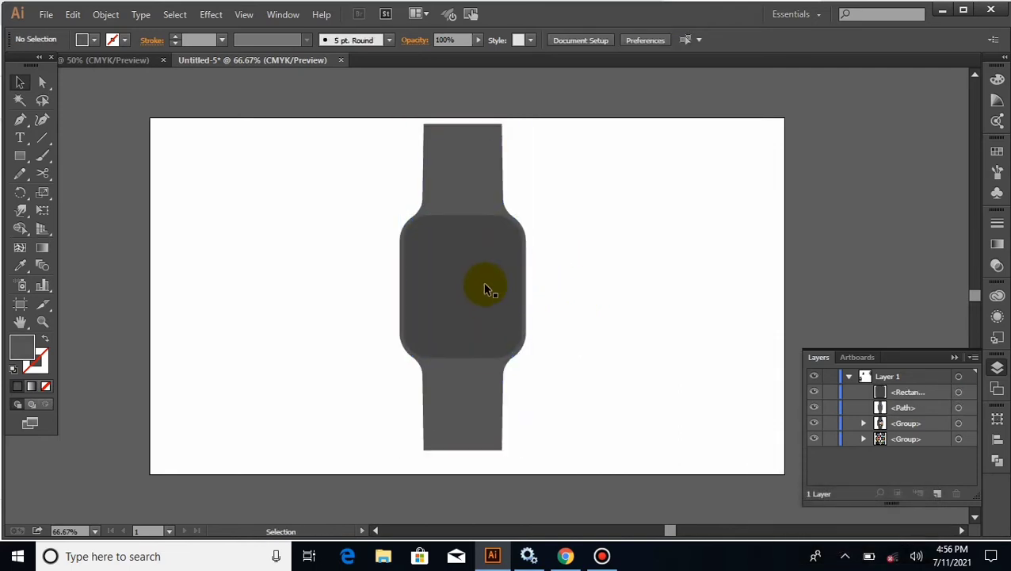
left_click(485, 289)
left_click(572, 290)
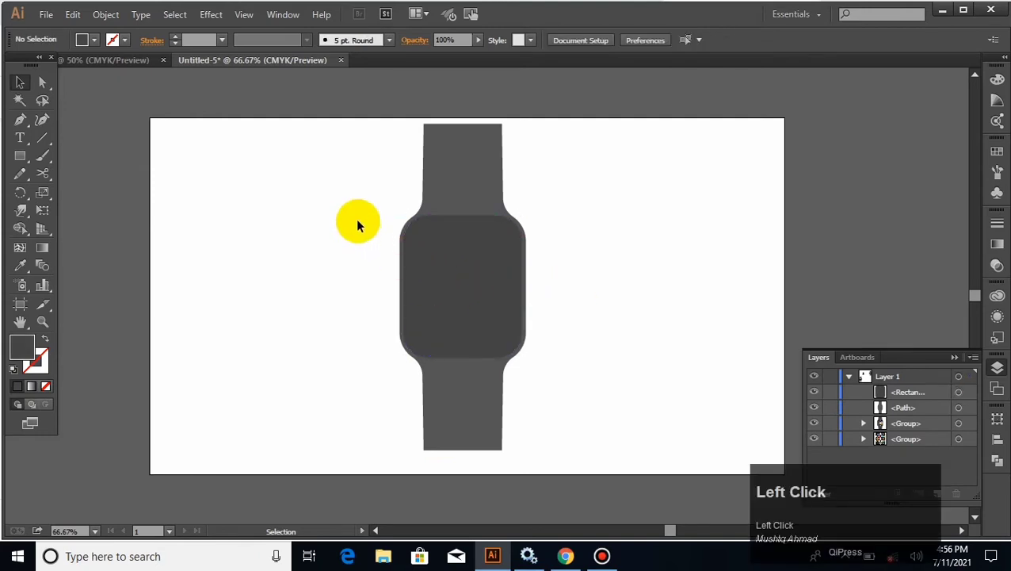
Enlarge the watch shape and screen together from their centre, slightly wider and taller, and shift them slightly down
left_click_drag(368, 194, 531, 287)
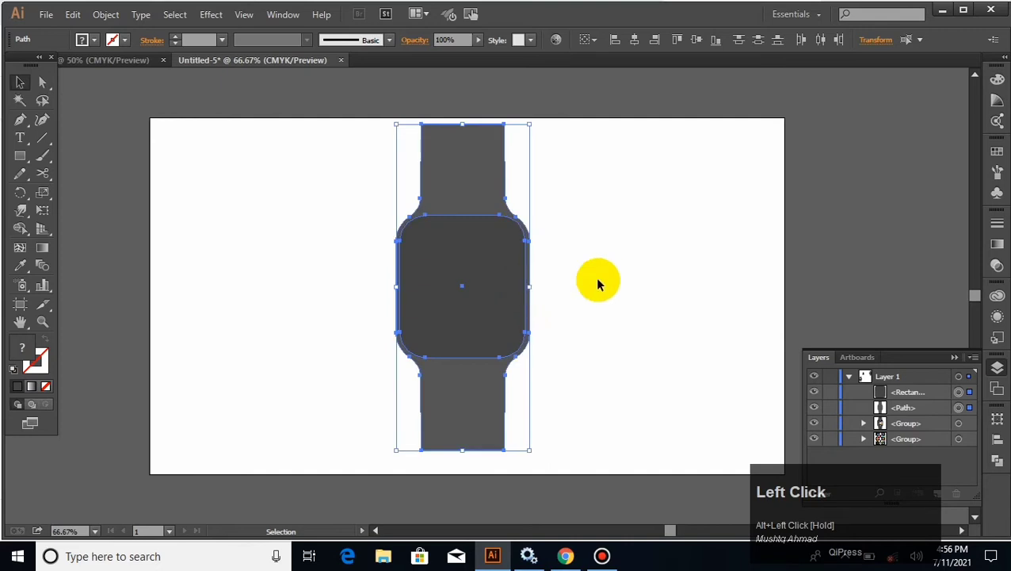
left_click(598, 285)
left_click_drag(361, 233, 412, 333)
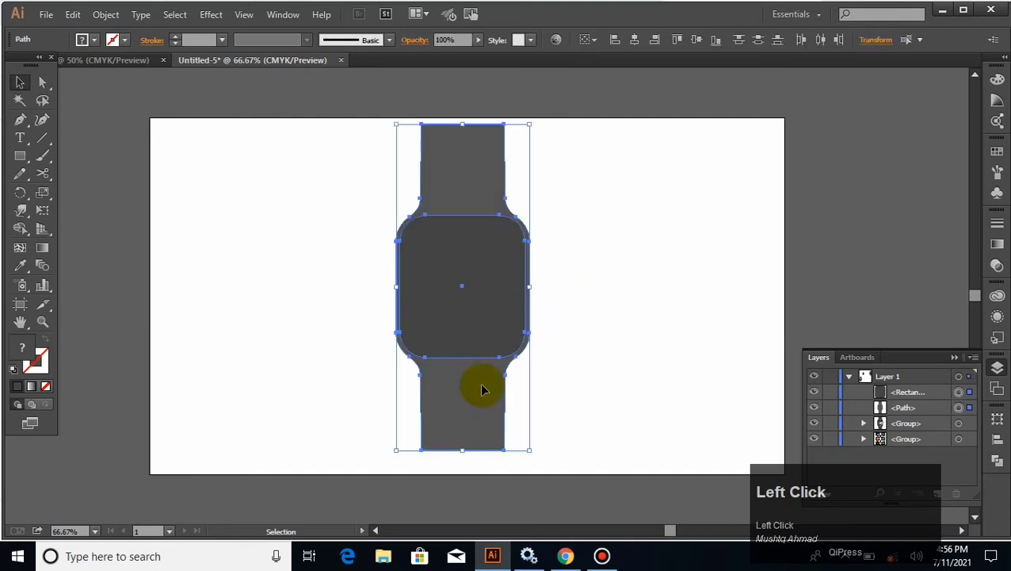
key("alt")
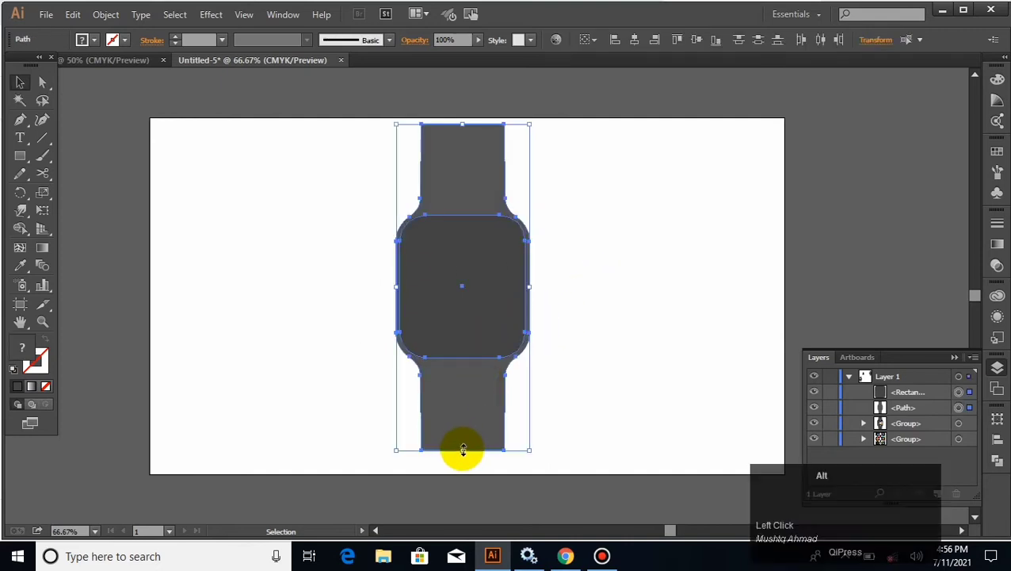
left_click_drag(462, 449, 463, 458)
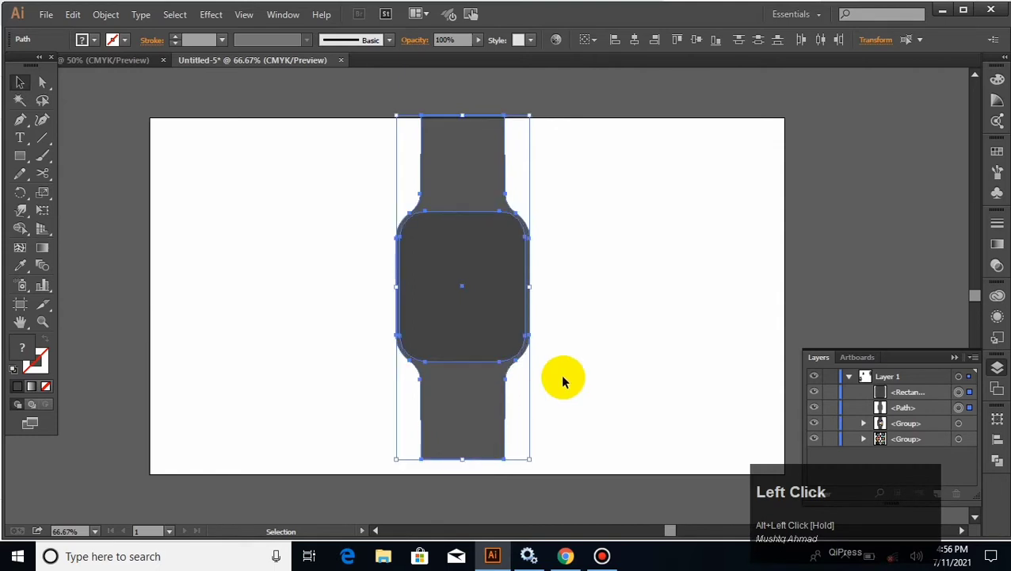
left_click(574, 366)
left_click(493, 299)
Copy the dark screen, paste it in front and move the duplicate to the empty area right of the watch
left_click(430, 287)
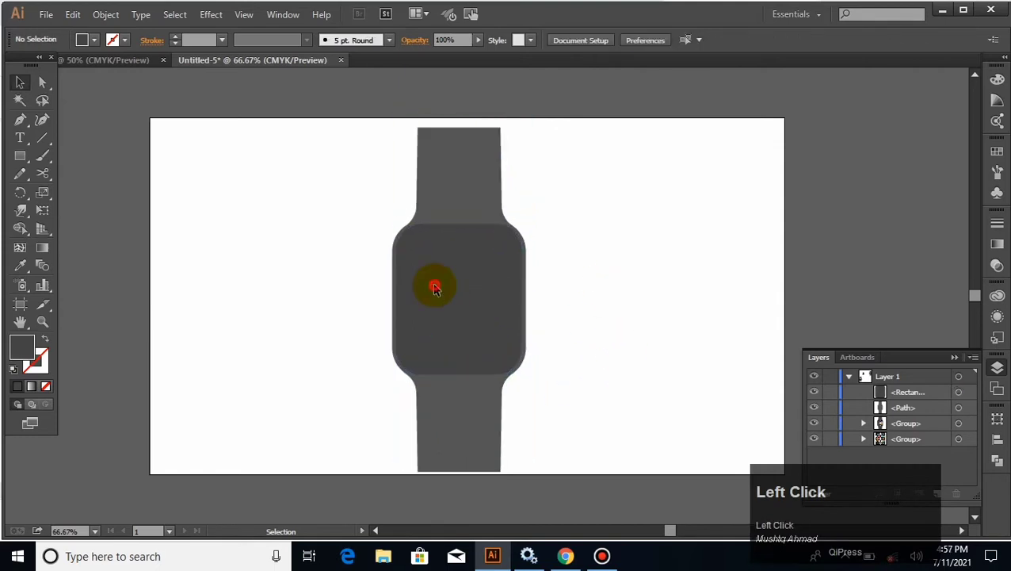
left_click(106, 15)
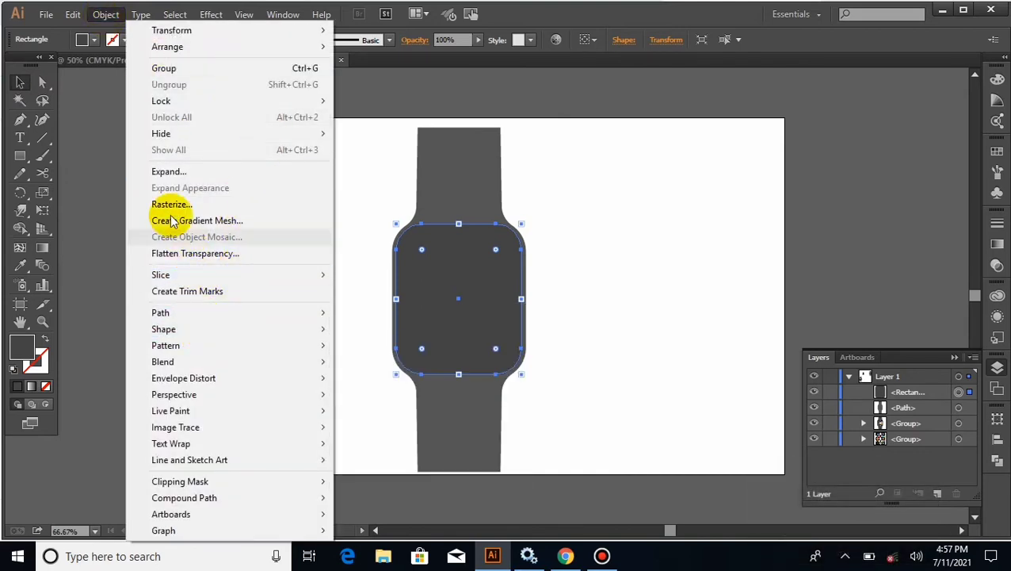
mouse_move(77, 26)
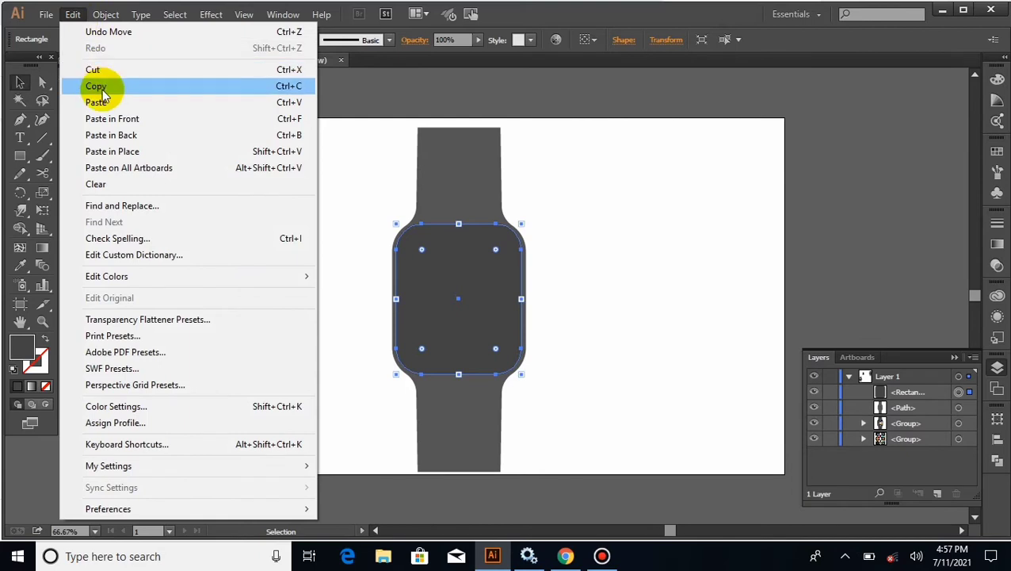
left_click(101, 89)
left_click(72, 14)
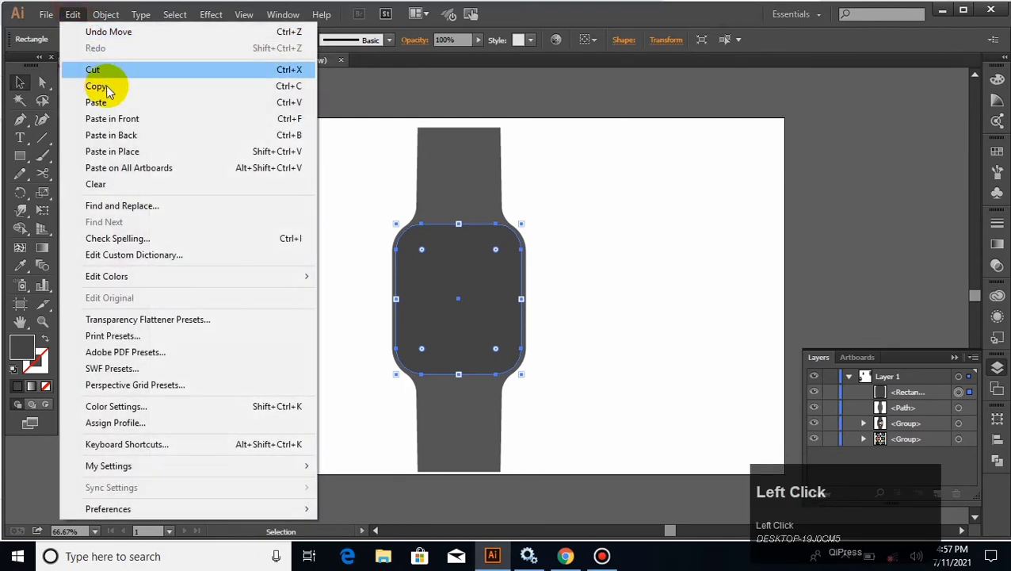
left_click(119, 120)
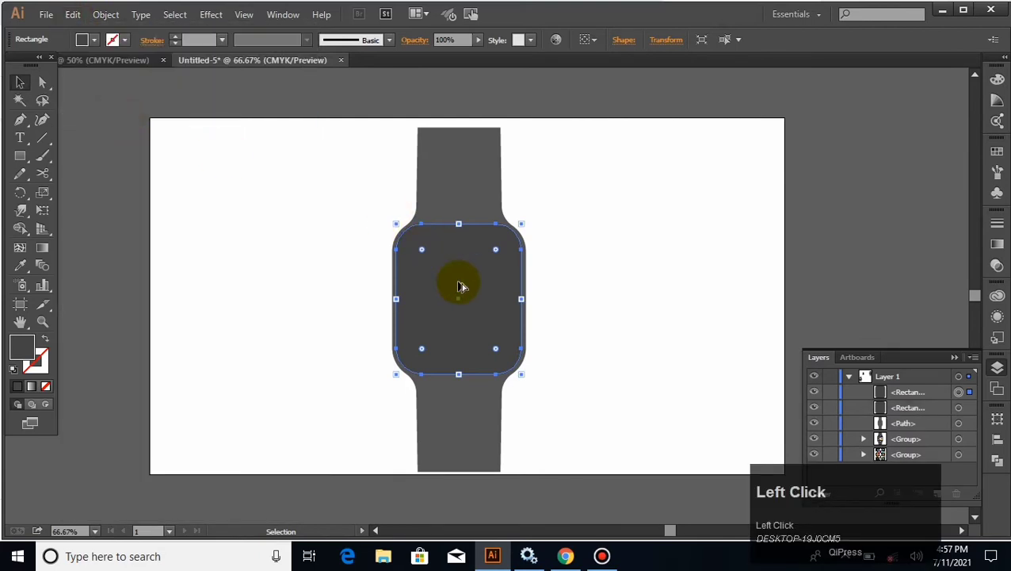
left_click_drag(458, 285, 617, 282)
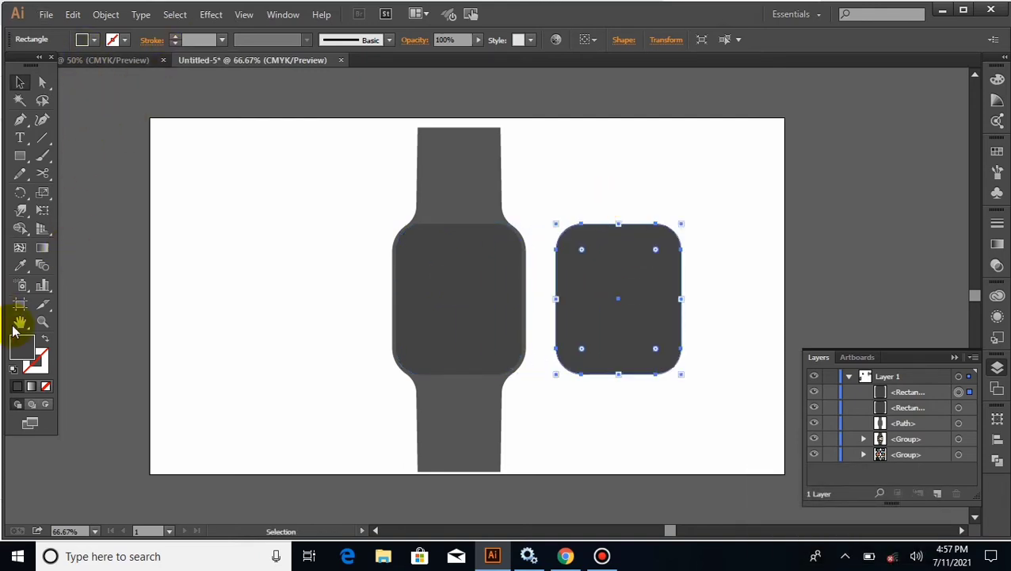
Swap the duplicated screen's fill and stroke to leave only an outline, and set its stroke weight to 12 pt
left_click(44, 339)
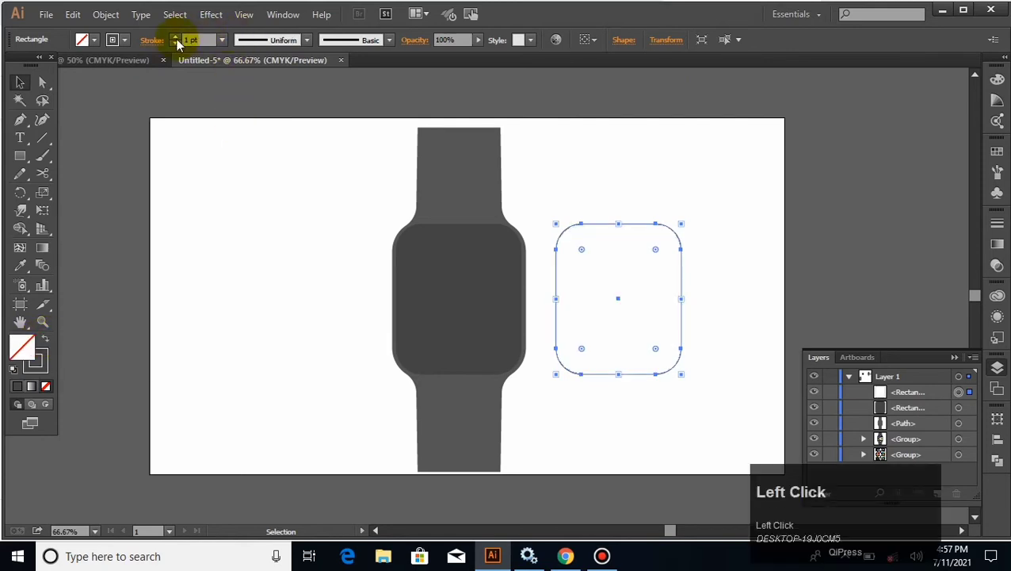
left_click(177, 39)
left_click(177, 39)
left_click(177, 39)
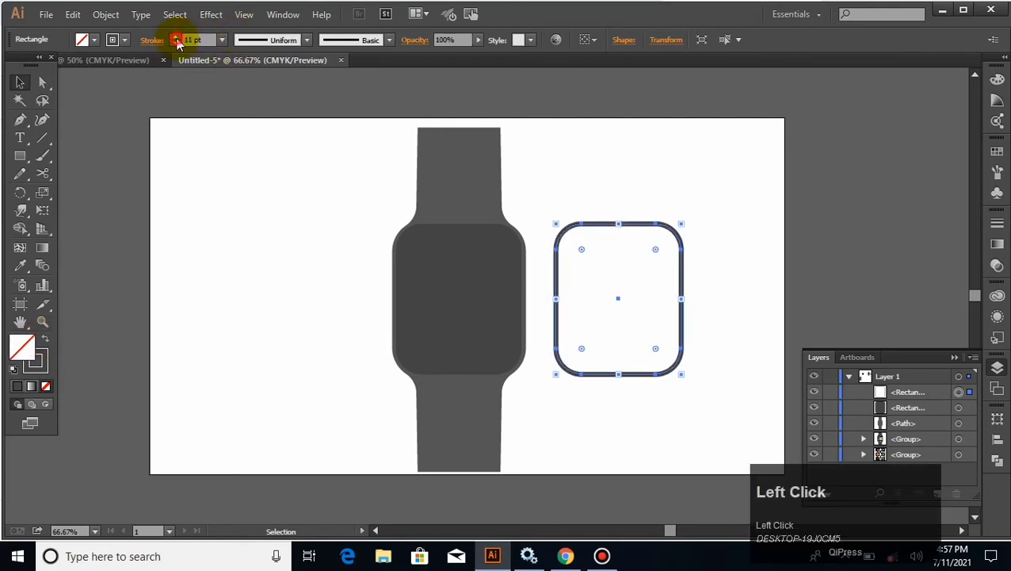
left_click(177, 39)
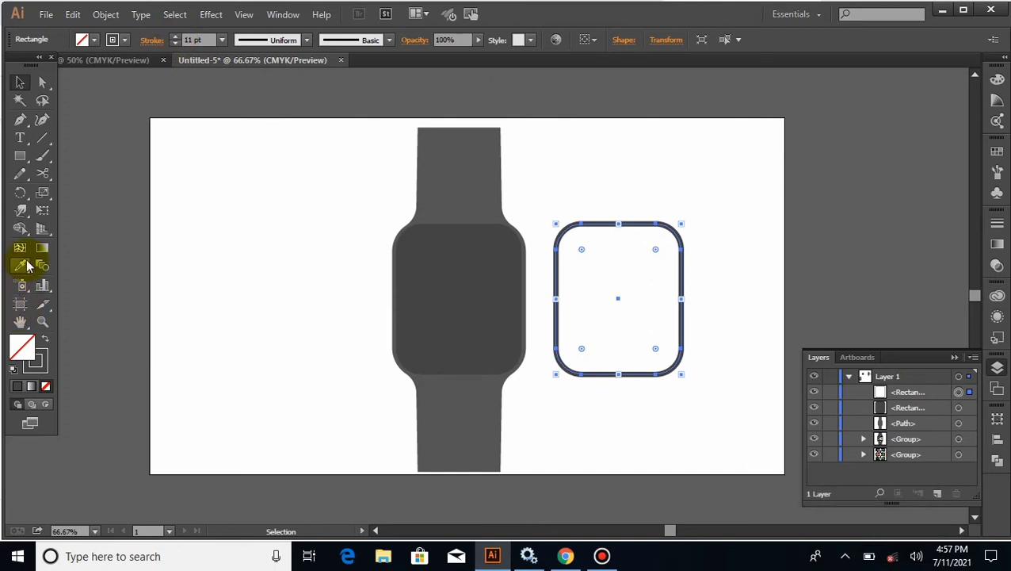
left_click(176, 36)
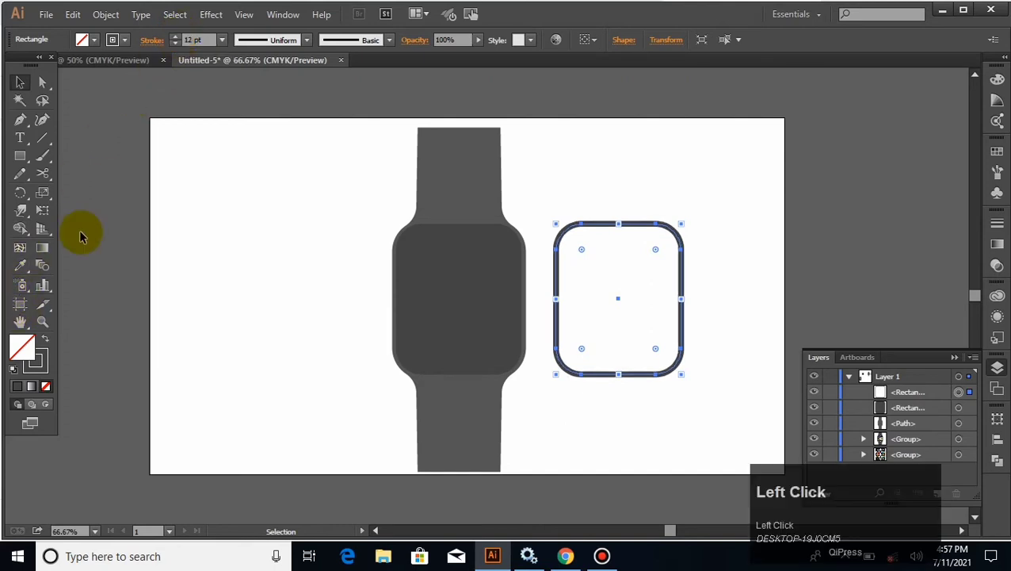
Change the stroke colour of the duplicated outline to near-white
double_click(37, 359)
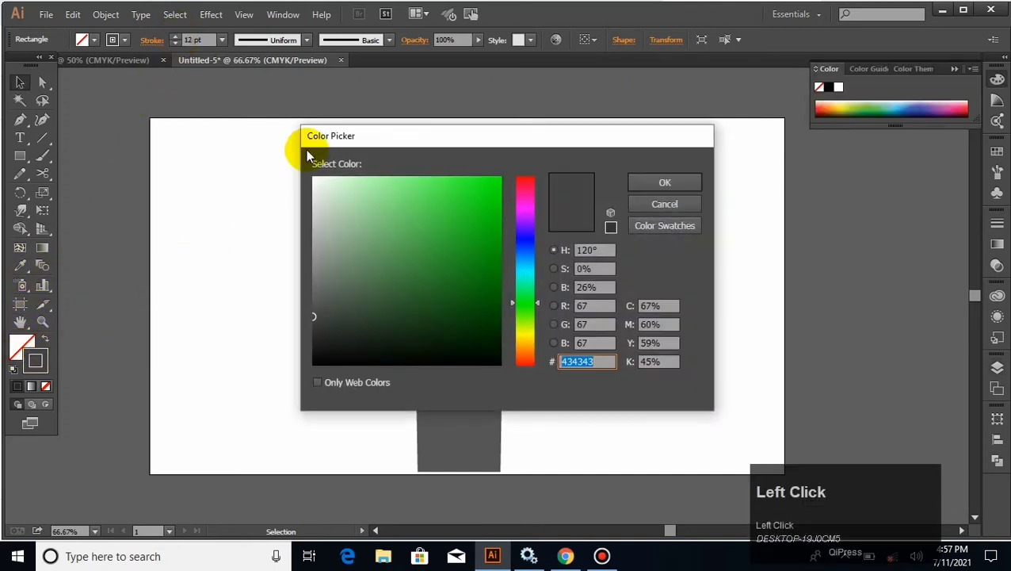
left_click(313, 183)
left_click(665, 182)
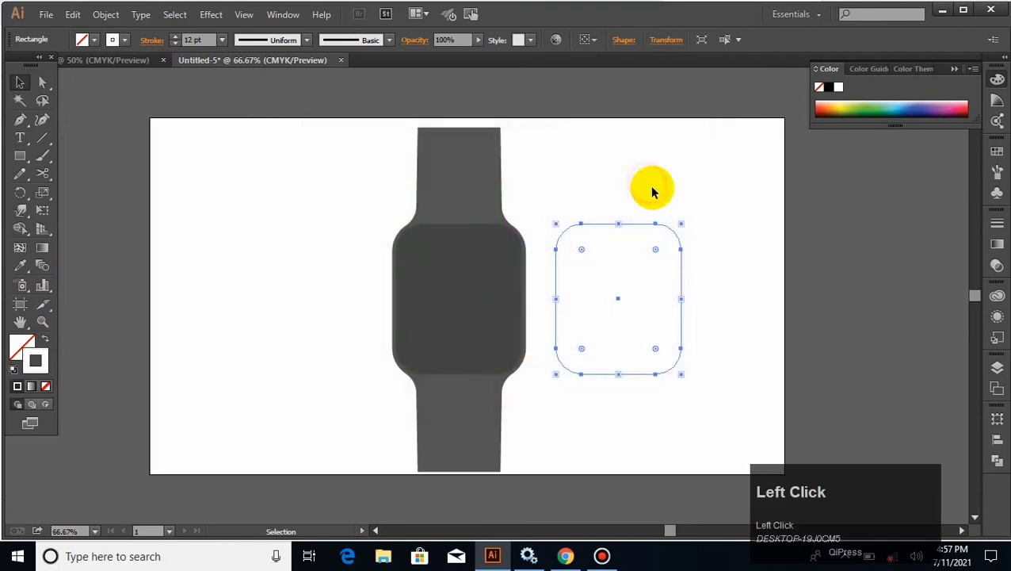
Move the near-white outline onto the watch so it frames the edge of the dark screen
left_click_drag(557, 286, 448, 287)
left_click(556, 281)
left_click_drag(555, 280, 389, 275)
left_click(554, 282)
left_click(552, 274)
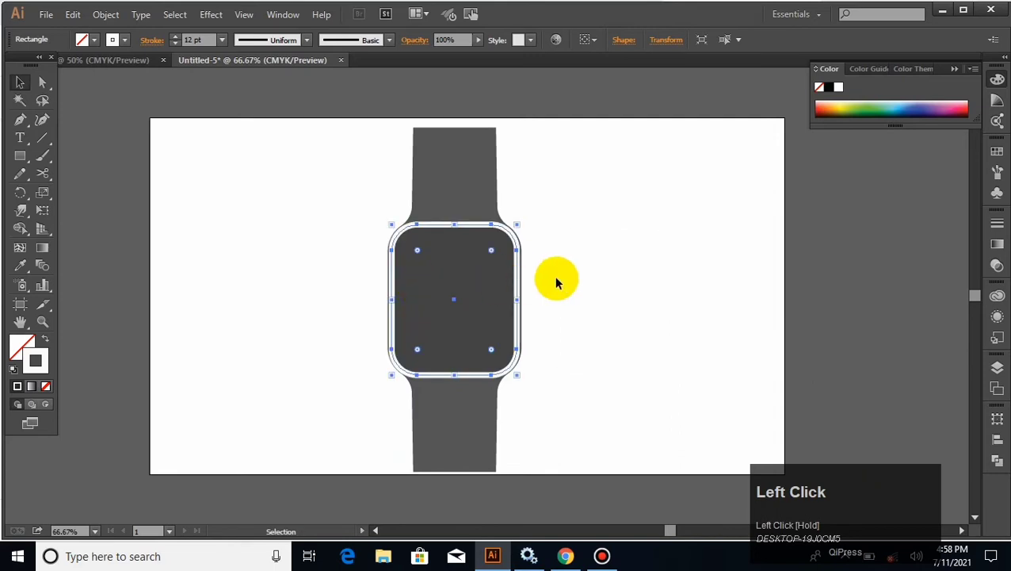
left_click(606, 295)
Shrink the near-white outline slightly from its centre so it sits just inside the watch body's edge
left_click(452, 226)
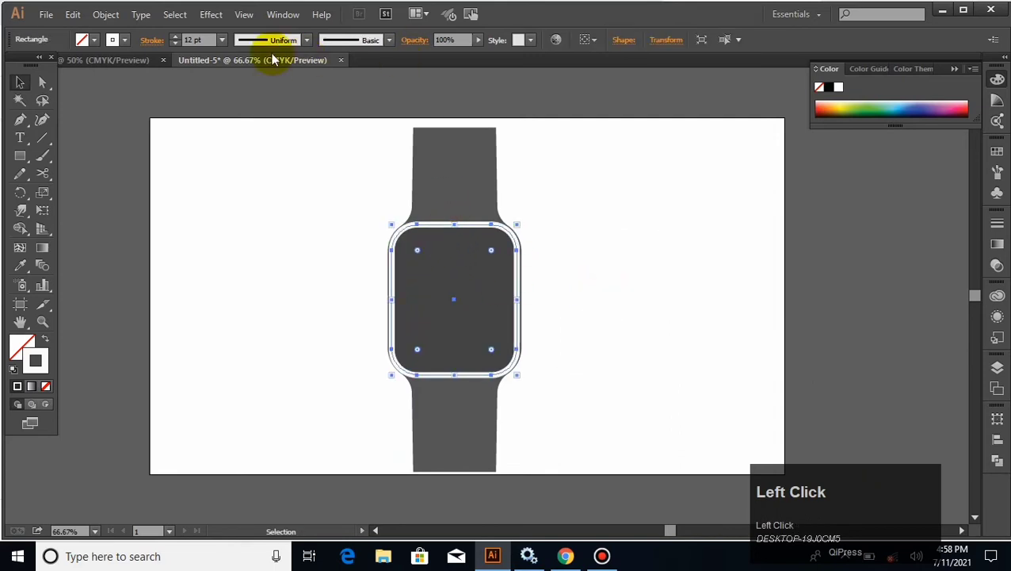
left_click_drag(515, 377, 516, 371)
left_click(516, 315)
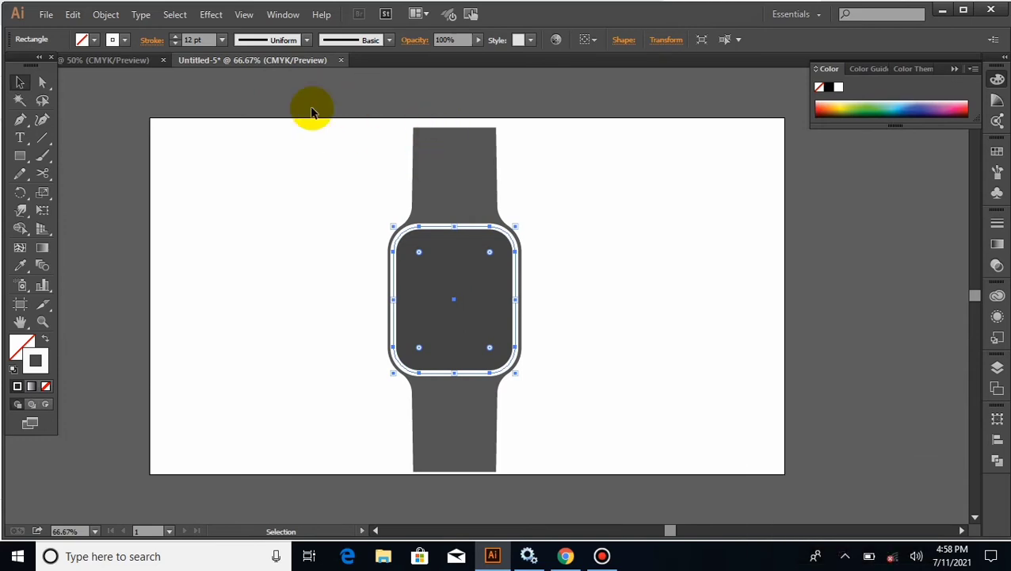
Apply a Gaussian Blur with a radius of 30 pixels to the near-white outline around the screen
left_click(209, 16)
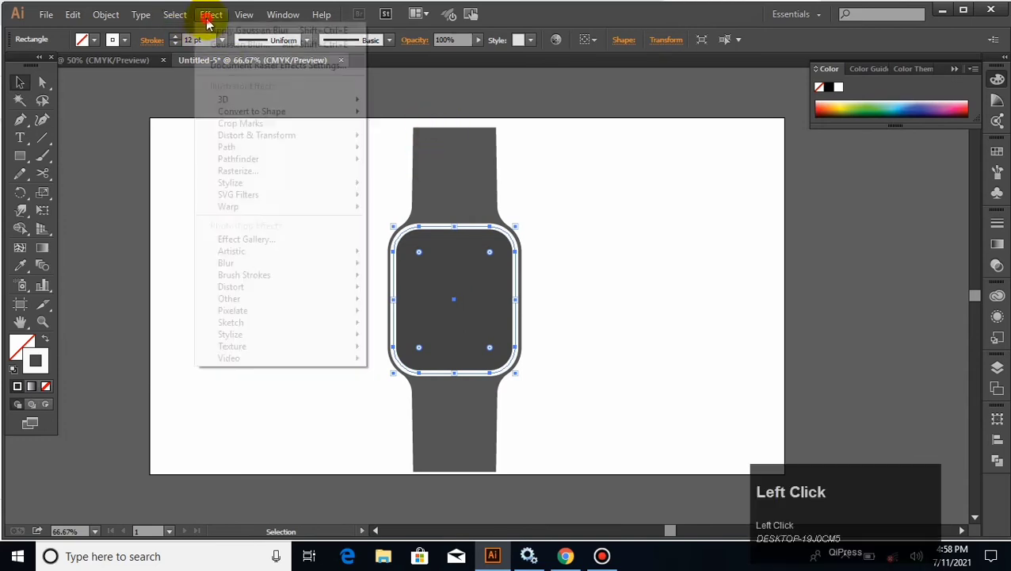
mouse_move(300, 271)
left_click(409, 266)
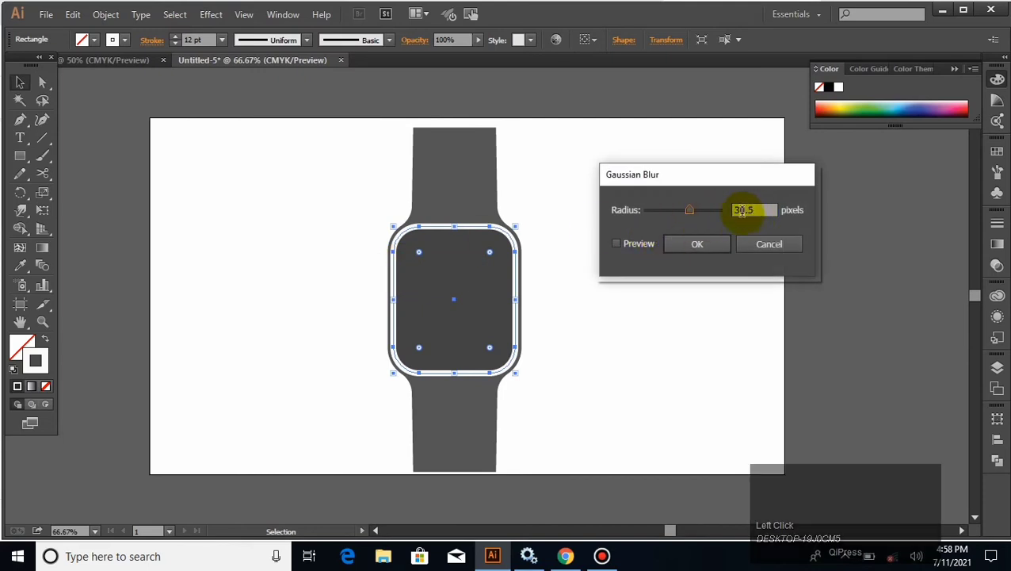
left_click(642, 245)
left_click(741, 210)
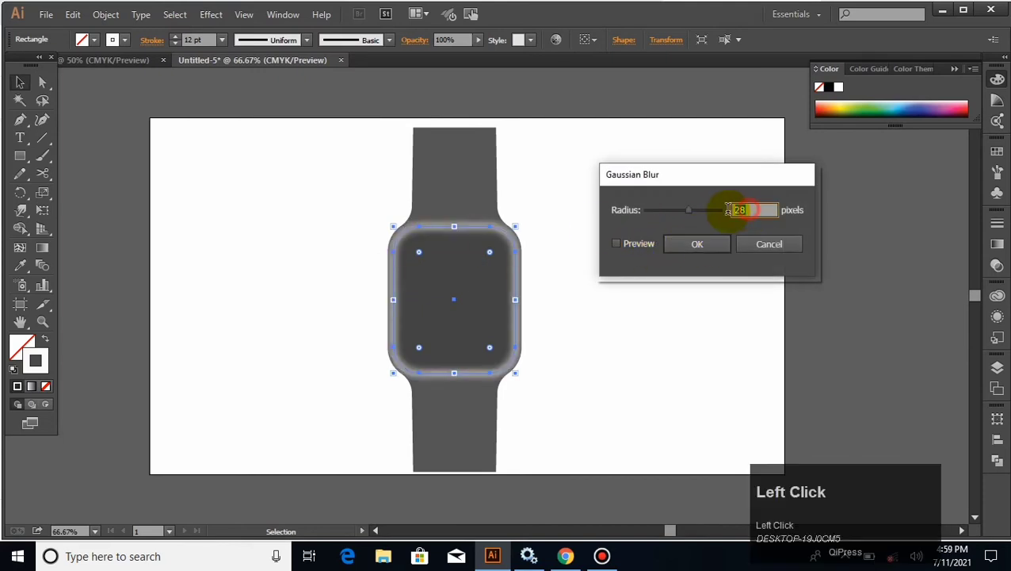
type("30")
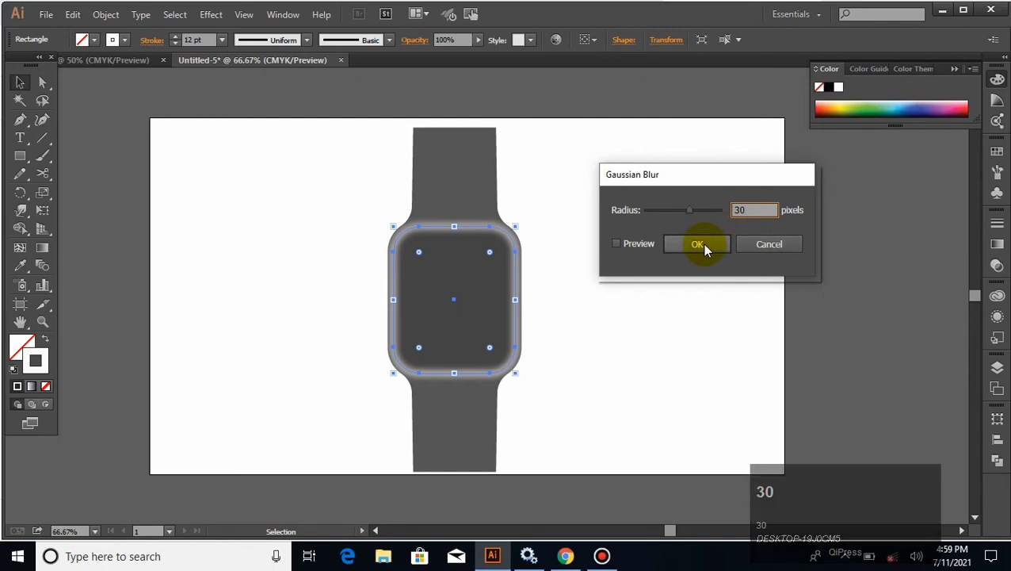
left_click(654, 244)
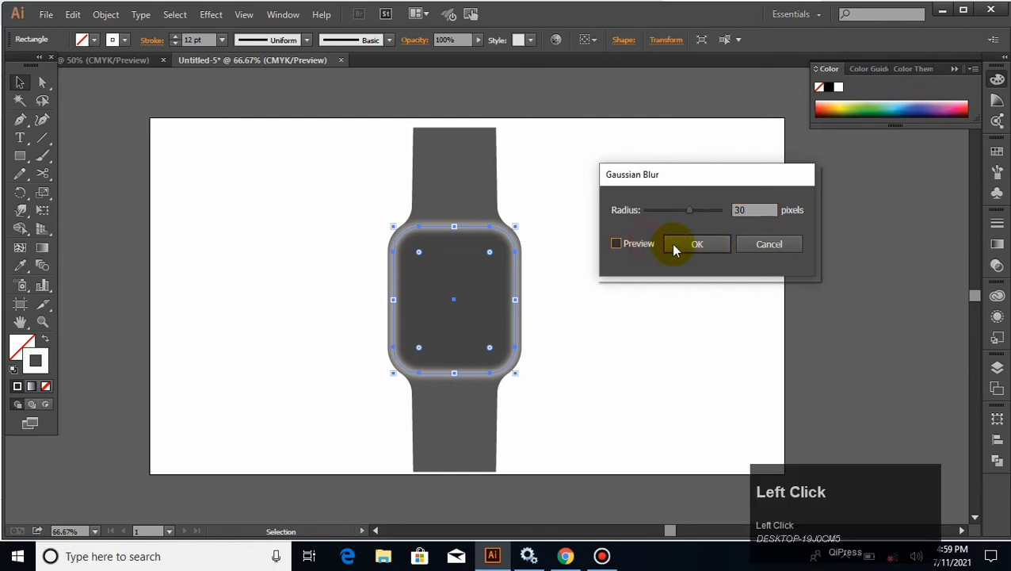
left_click(697, 245)
left_click(353, 170)
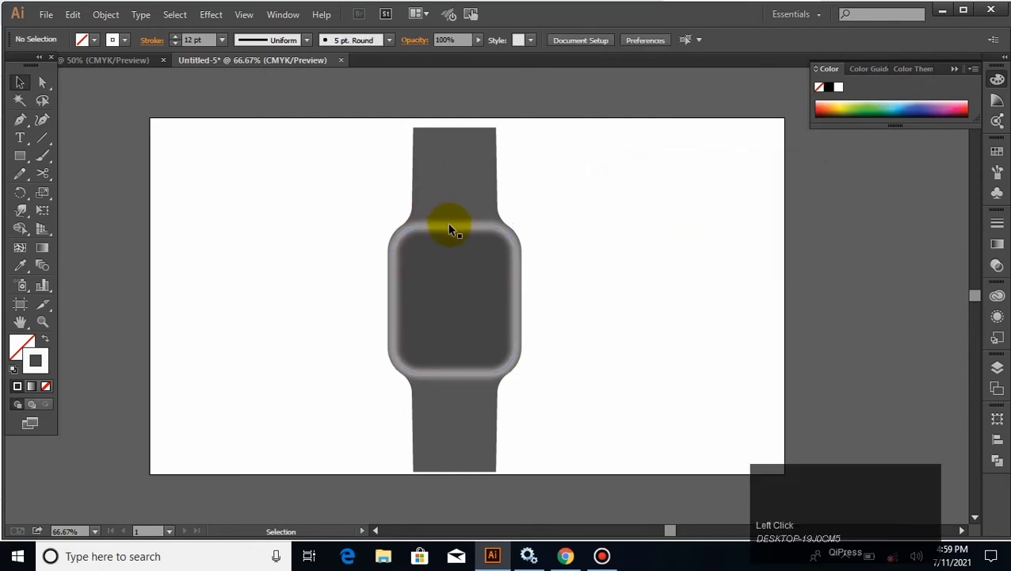
Lower the blurred outline's opacity to 74% and reduce its stroke weight to 11 pt
left_click(449, 228)
left_click(549, 222)
left_click(483, 232)
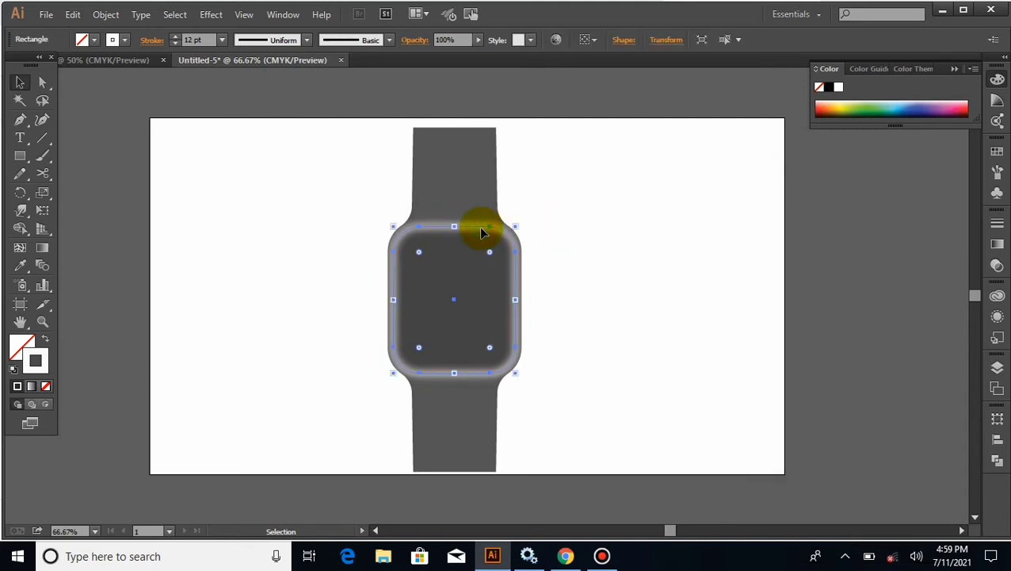
left_click(642, 218)
left_click(458, 227)
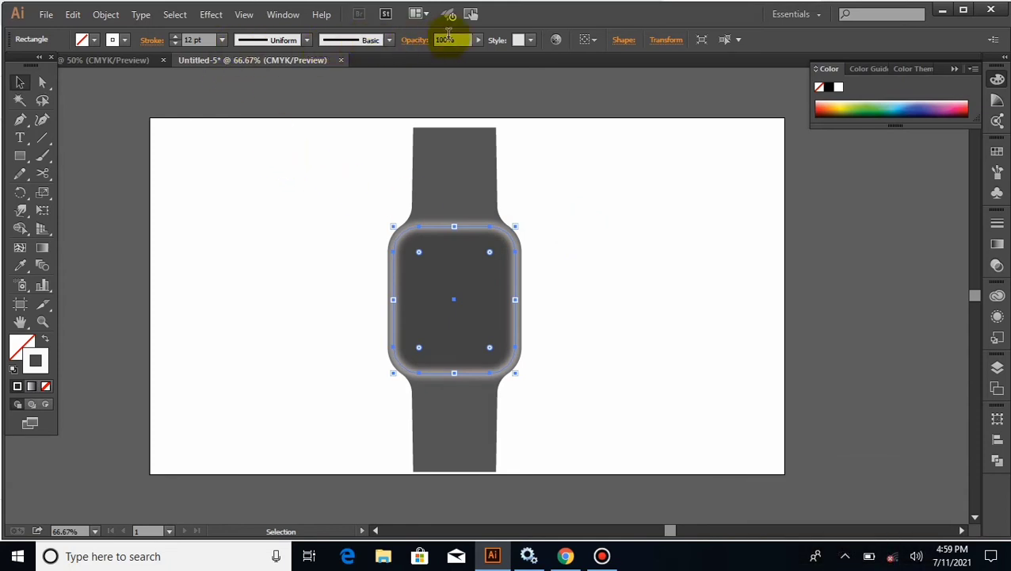
left_click(478, 41)
left_click_drag(463, 57, 462, 57)
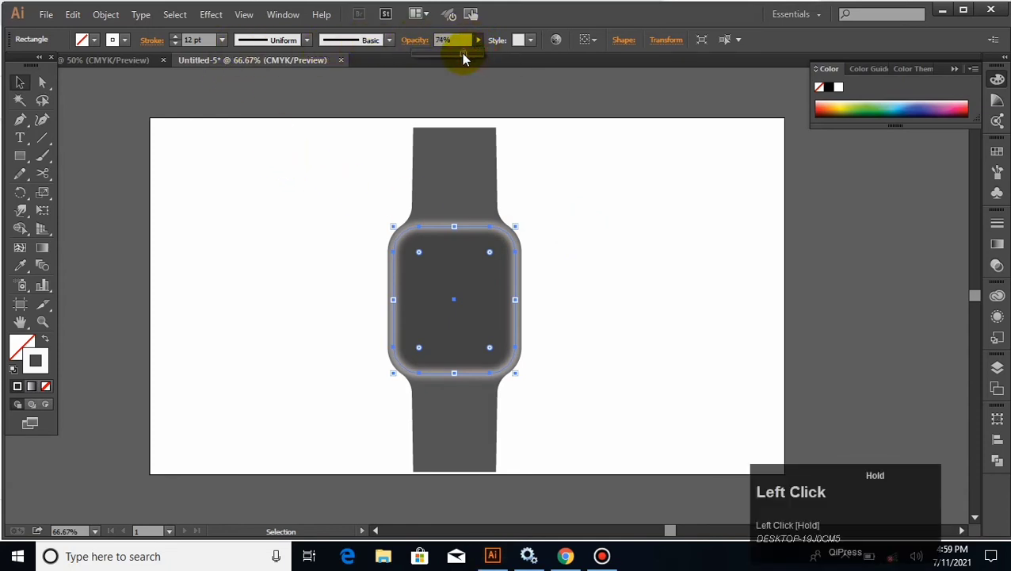
left_click(550, 154)
left_click(516, 261)
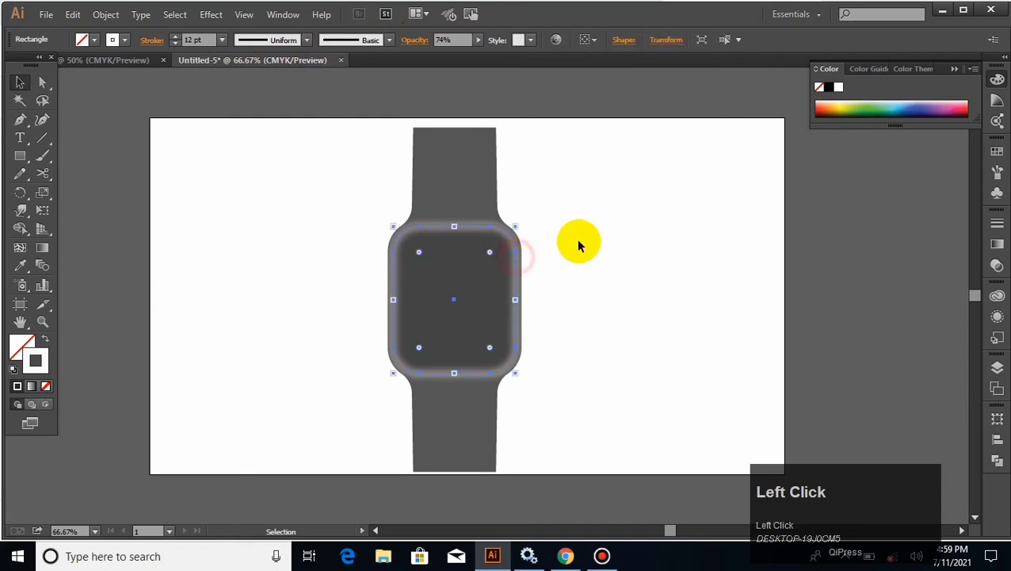
left_click(655, 239)
left_click(516, 249)
left_click(209, 172)
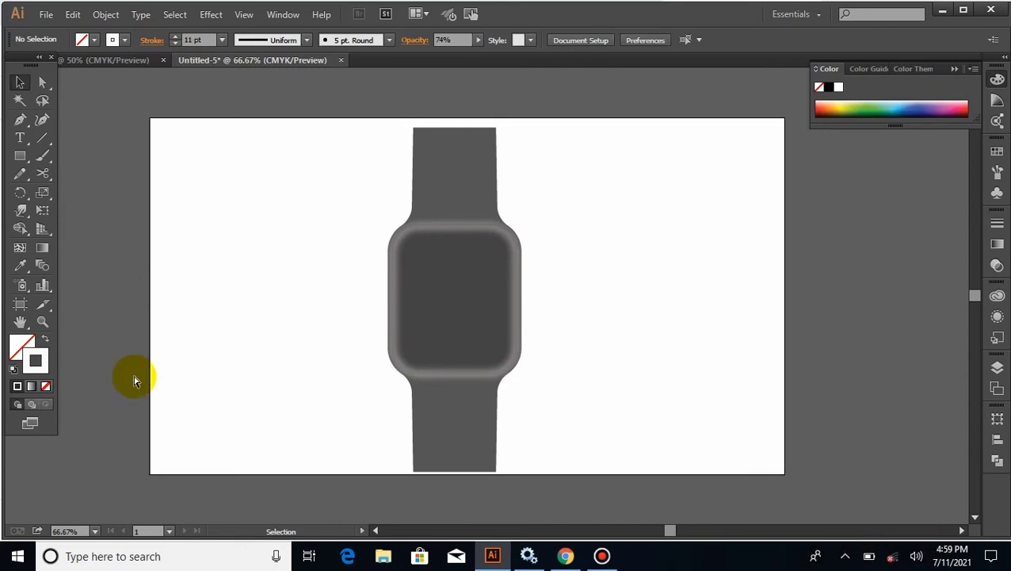
Move the app-icon screen image from beside the artboard onto the watch face and centre it over the dark screen
key("ctrl+minus")
left_click_drag(115, 314, 369, 305)
left_click(304, 198)
left_click(451, 265)
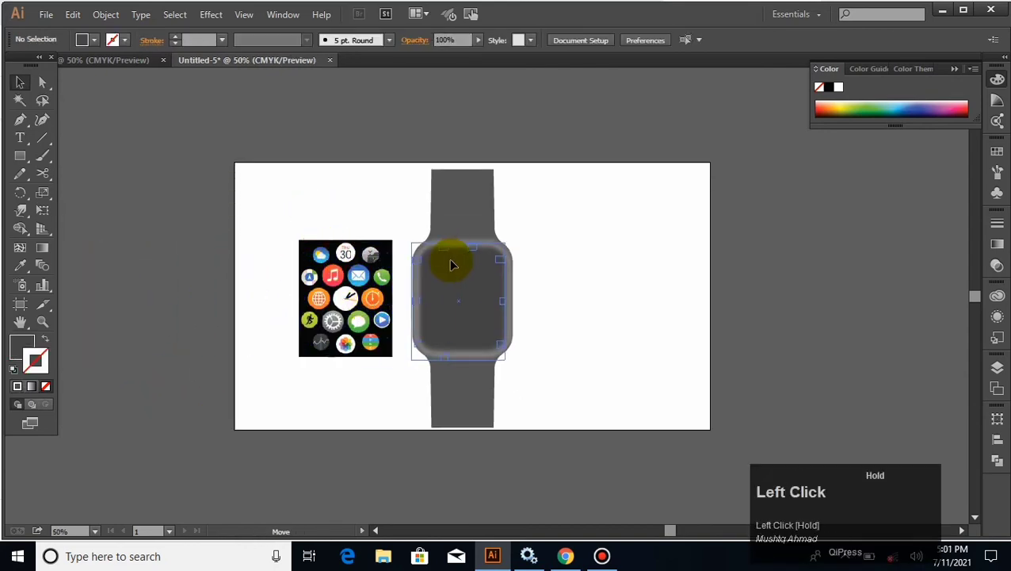
left_click_drag(454, 260, 456, 256)
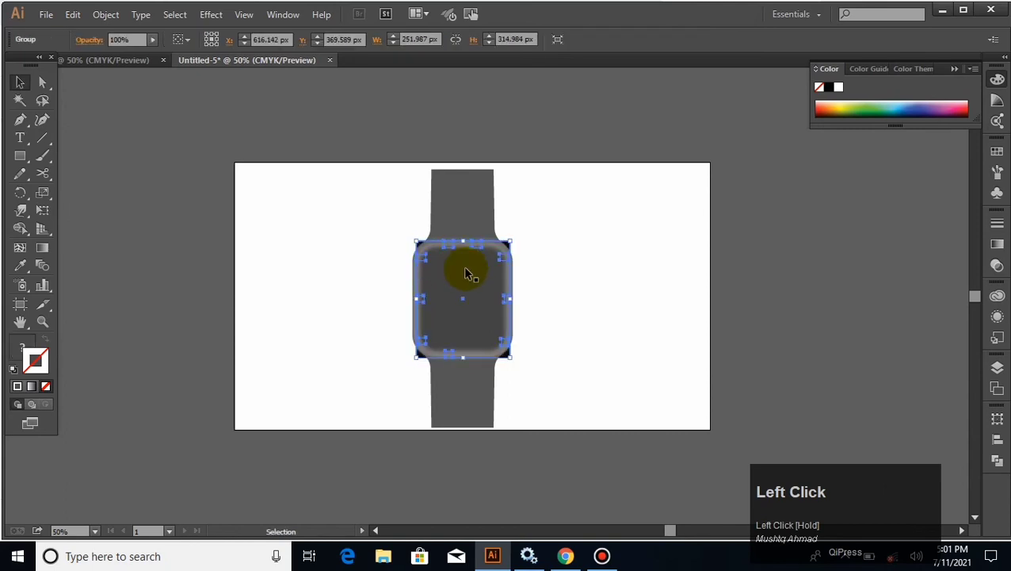
Arrange the app-icon image in front of the dark screen but behind the blurred highlight outline
key("ctrl+]")
key("ctrl+bracketright")
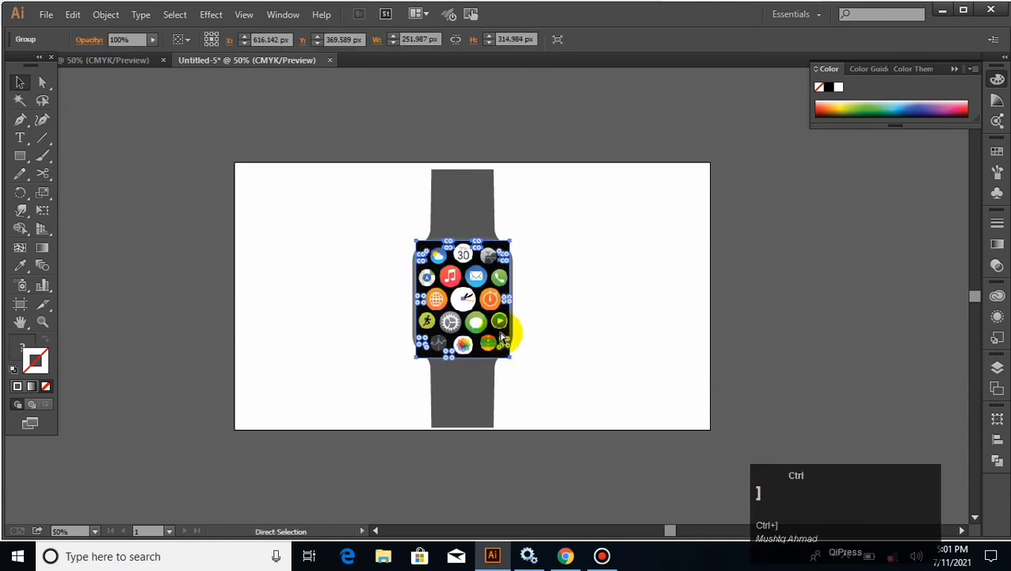
key("ctrl+bracketleft")
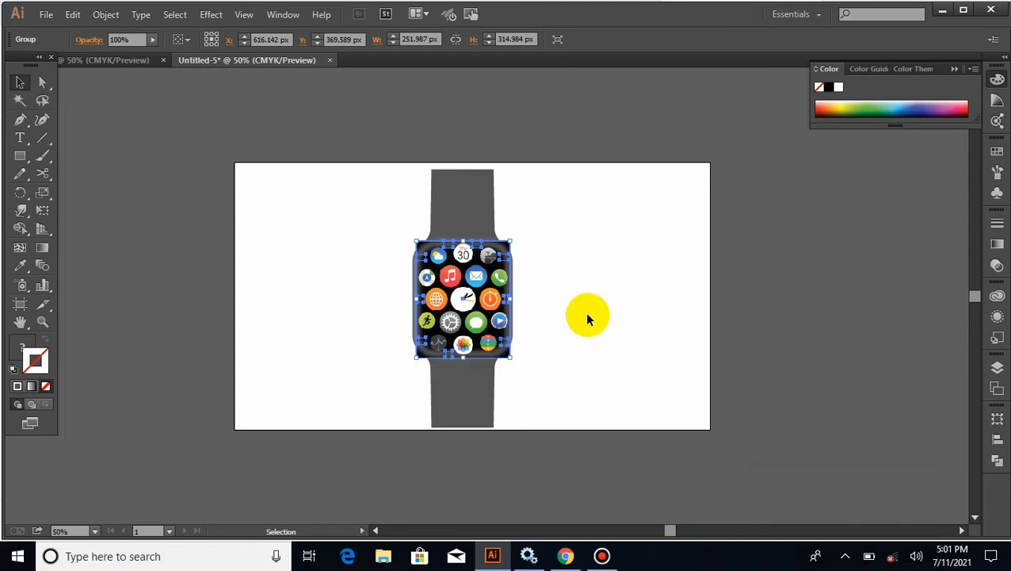
left_click(563, 253)
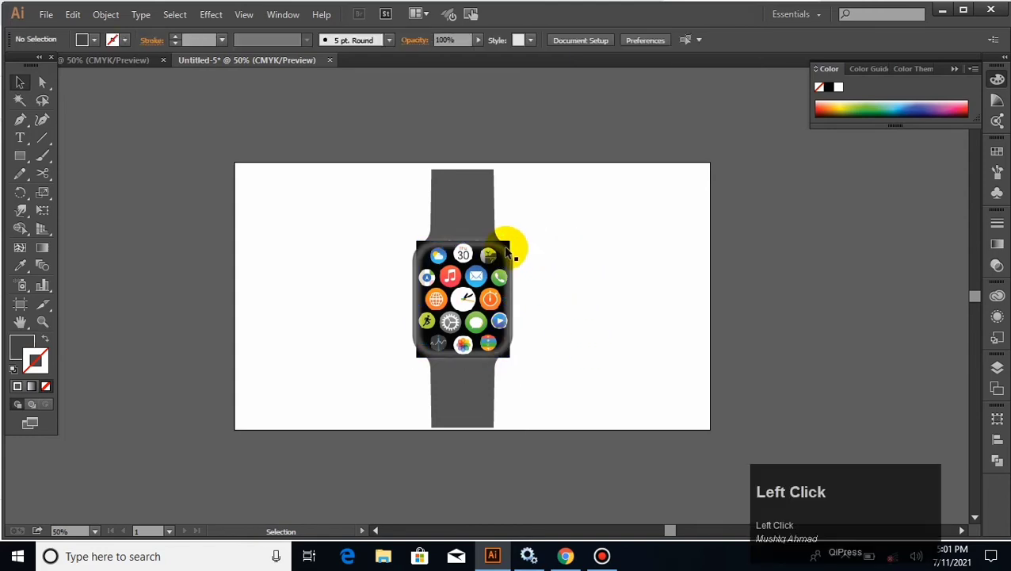
Reduce the app-icon image's height from its centre to about 299 px so it fits the watch screen
left_click(476, 349)
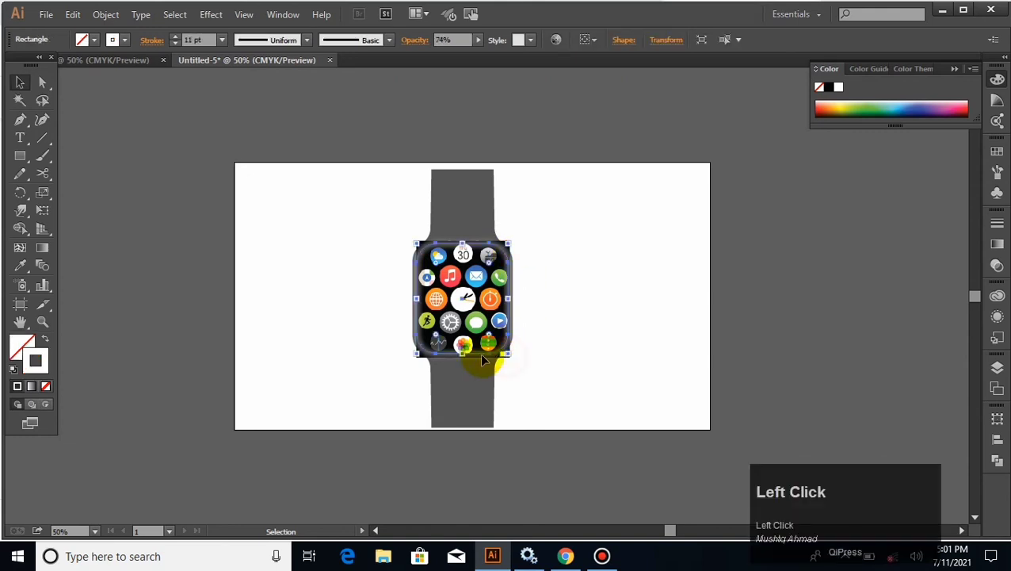
left_click_drag(466, 358, 466, 355)
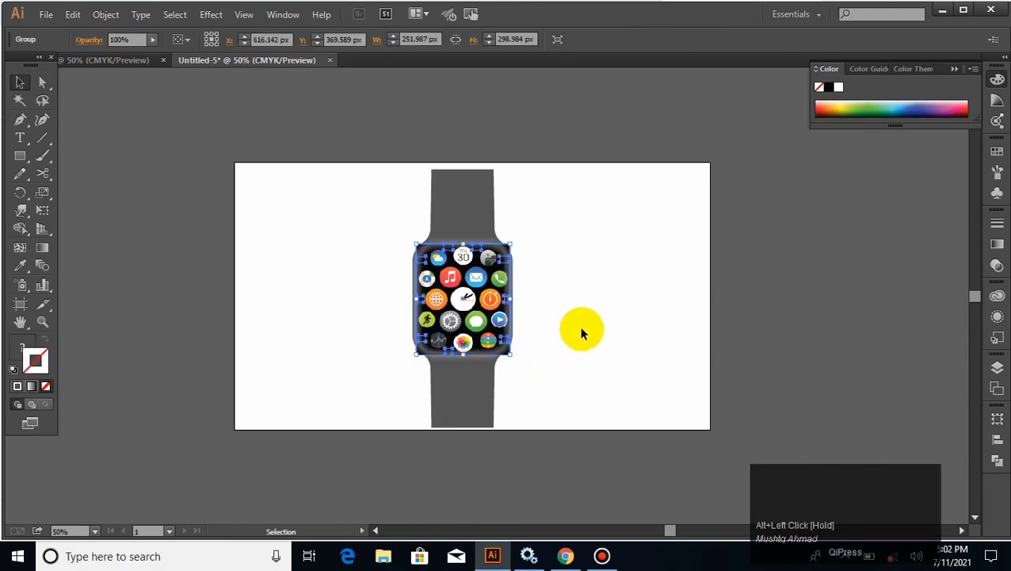
left_click(583, 329)
Round the corners of the app-icon image's clipping shape to about 54 px to follow the watch body
left_click(468, 323)
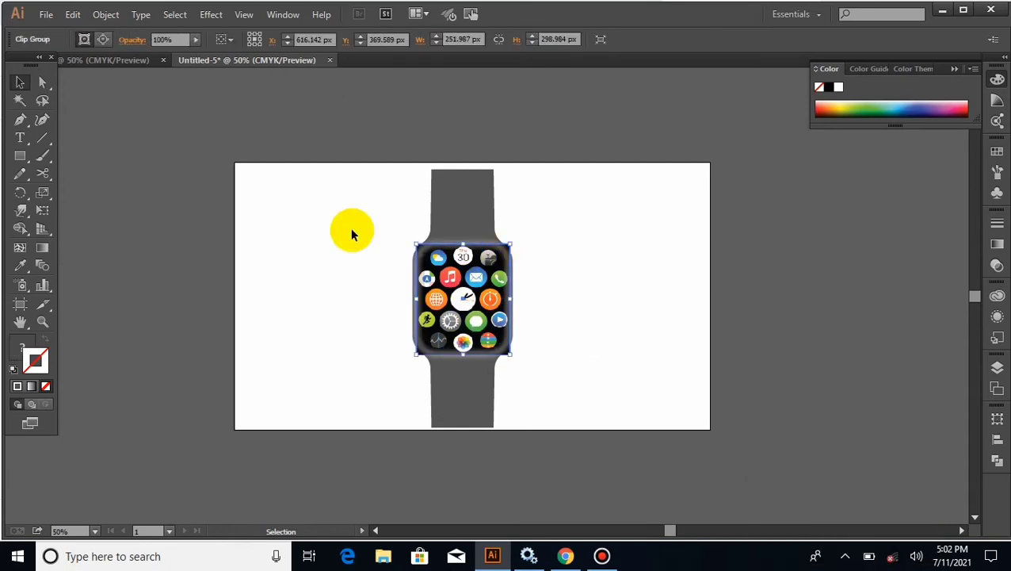
left_click(42, 82)
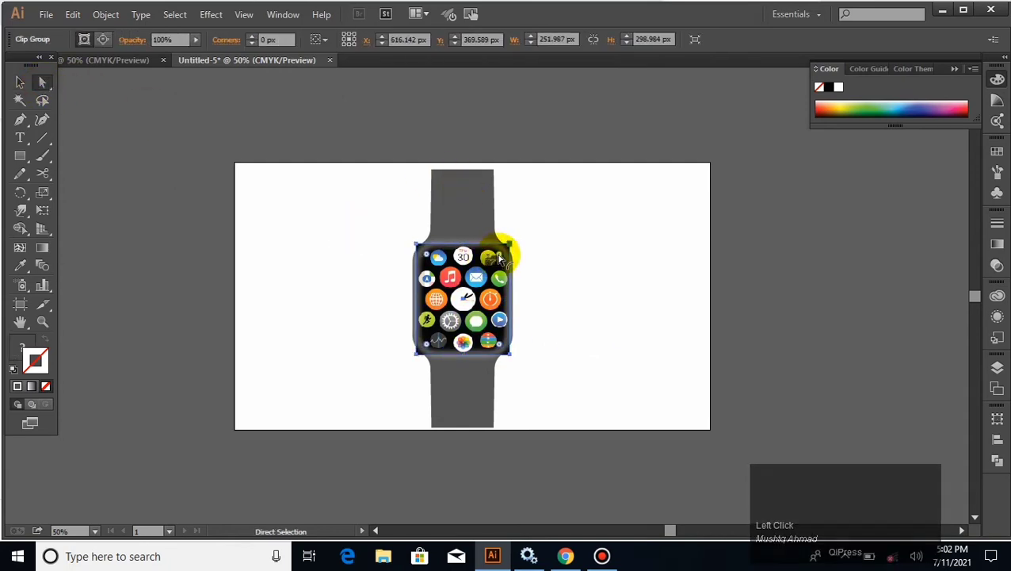
left_click_drag(499, 259, 502, 264)
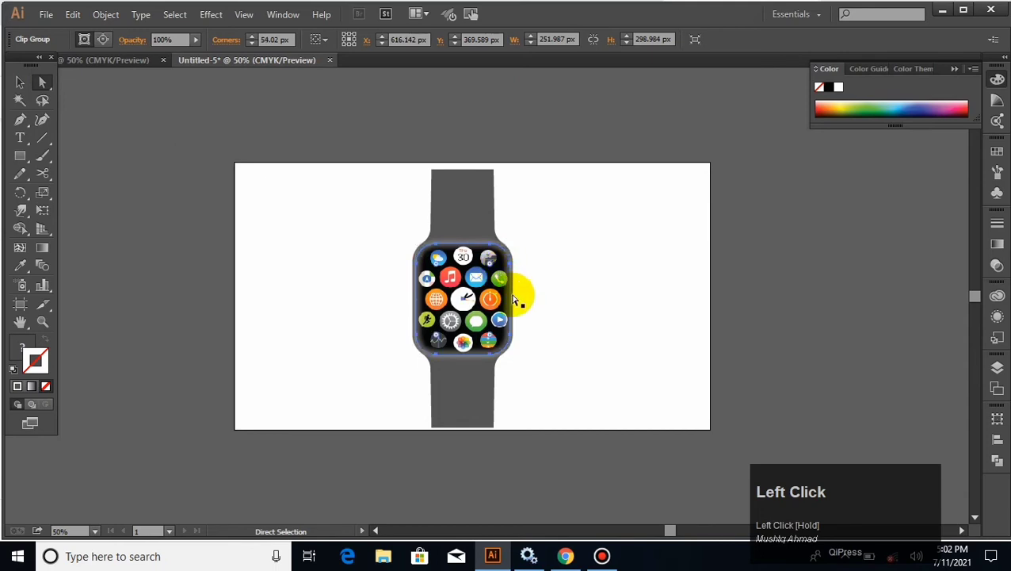
left_click(158, 168)
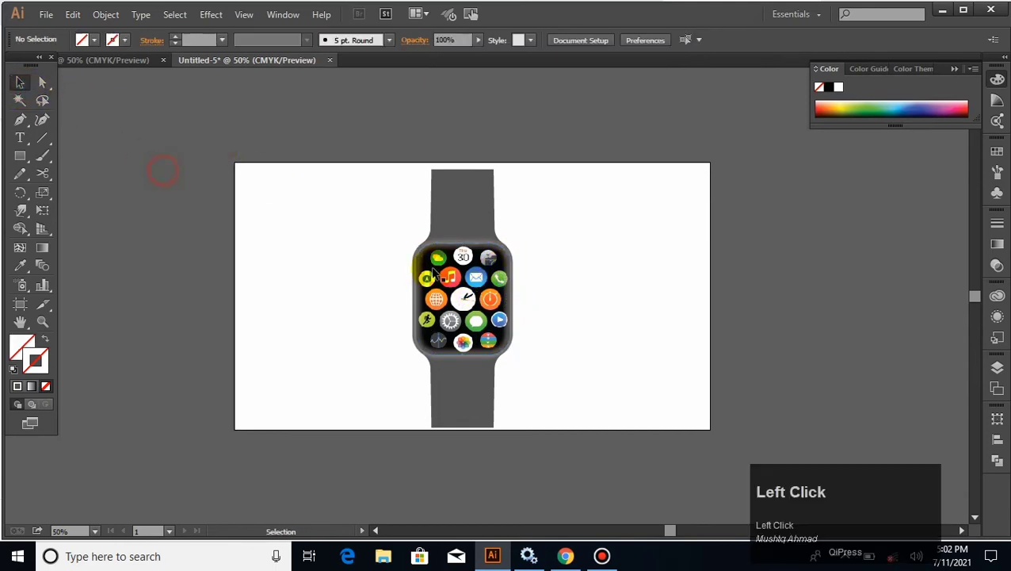
Set the blurred outline's opacity to 78% and scale the outline down slightly around the watch screen
left_click(511, 295)
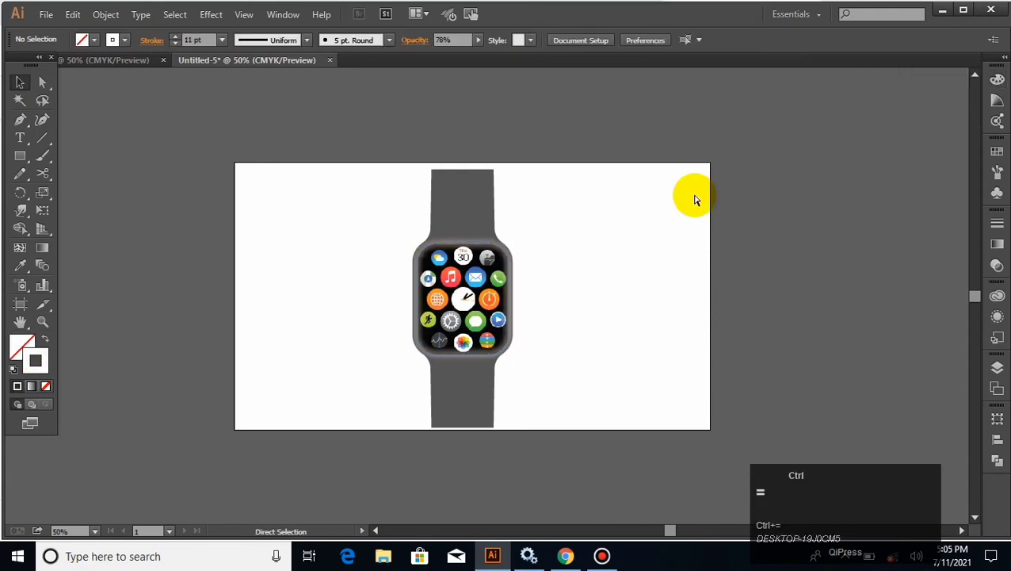
left_click(587, 241)
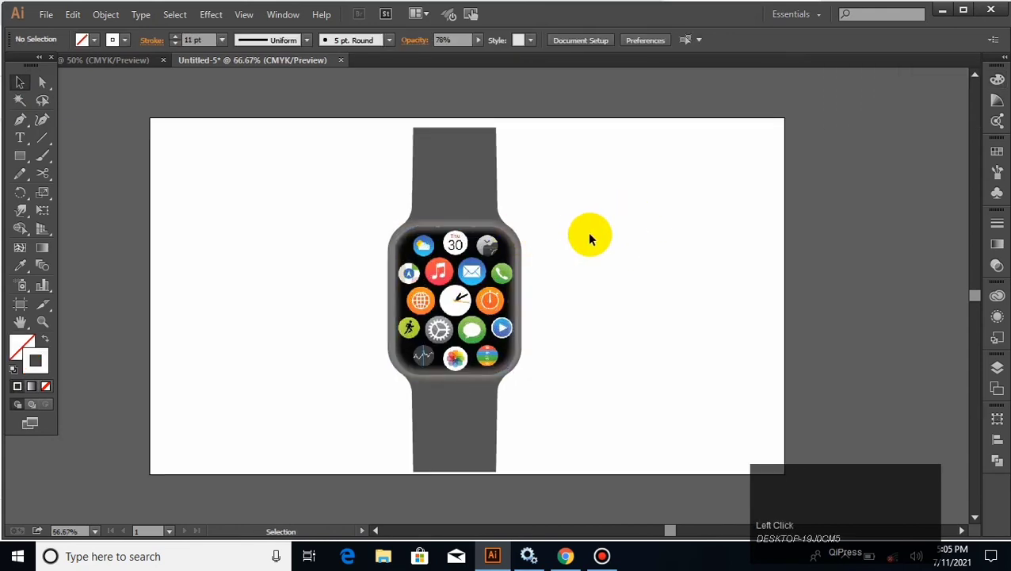
left_click(622, 247)
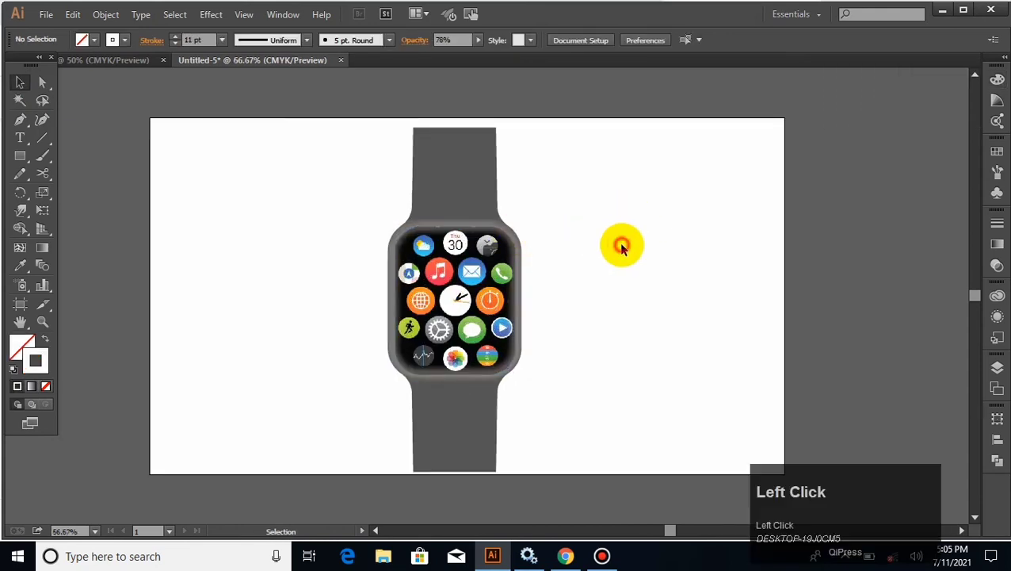
left_click(394, 301)
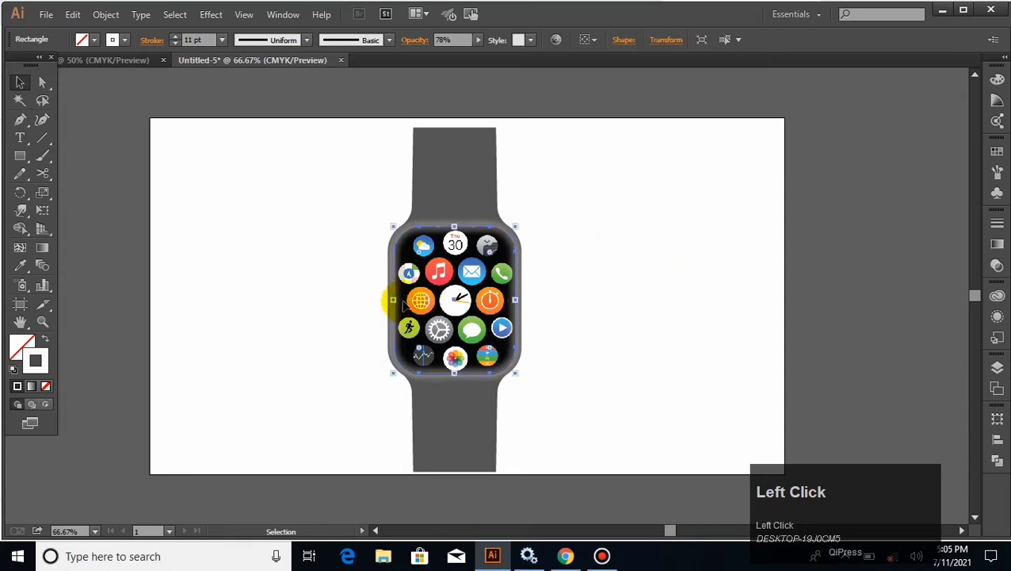
left_click(518, 373, "shift")
left_click_drag(519, 373, 516, 374)
left_click(805, 254)
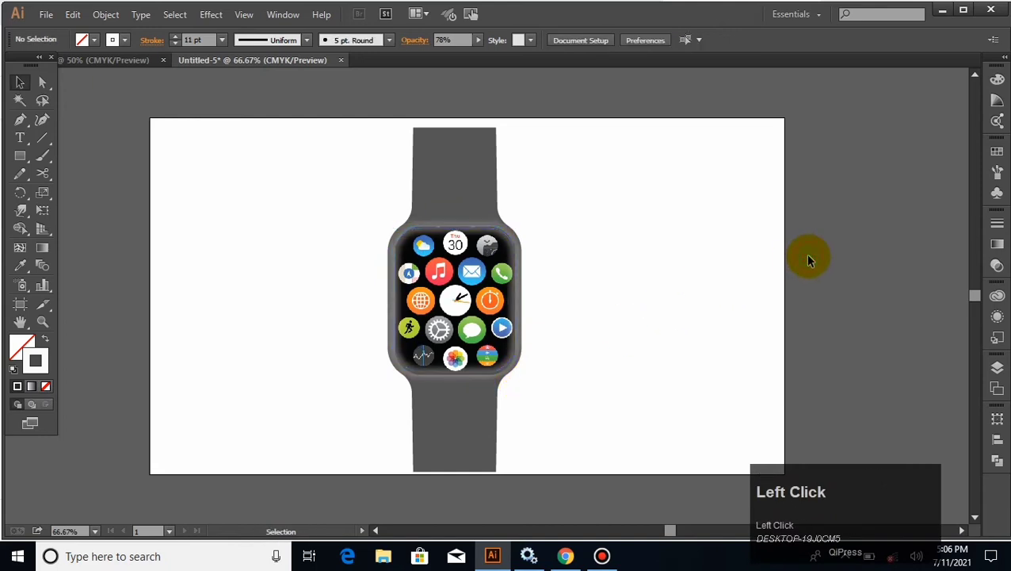
Recolour the merged strap-and-body shape with a dark grey fill slightly lighter than 353535
left_click(457, 198)
left_click(24, 344)
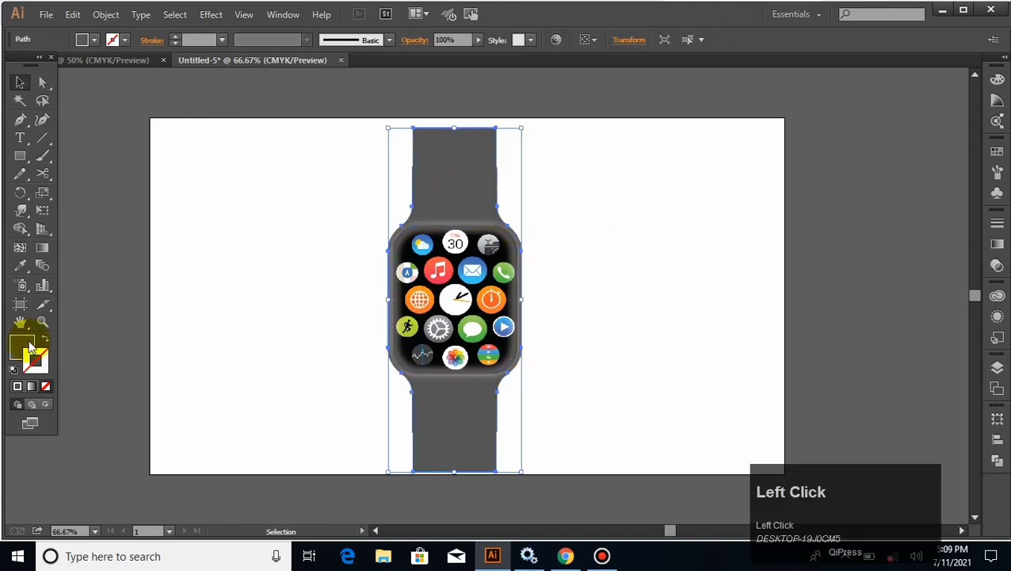
double_click(16, 345)
left_click(315, 324)
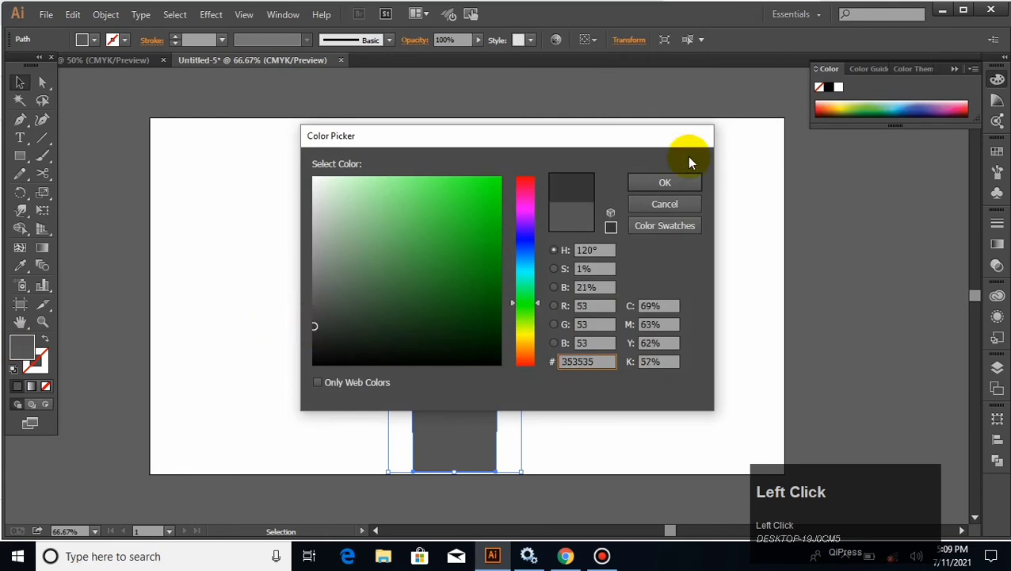
left_click(664, 182)
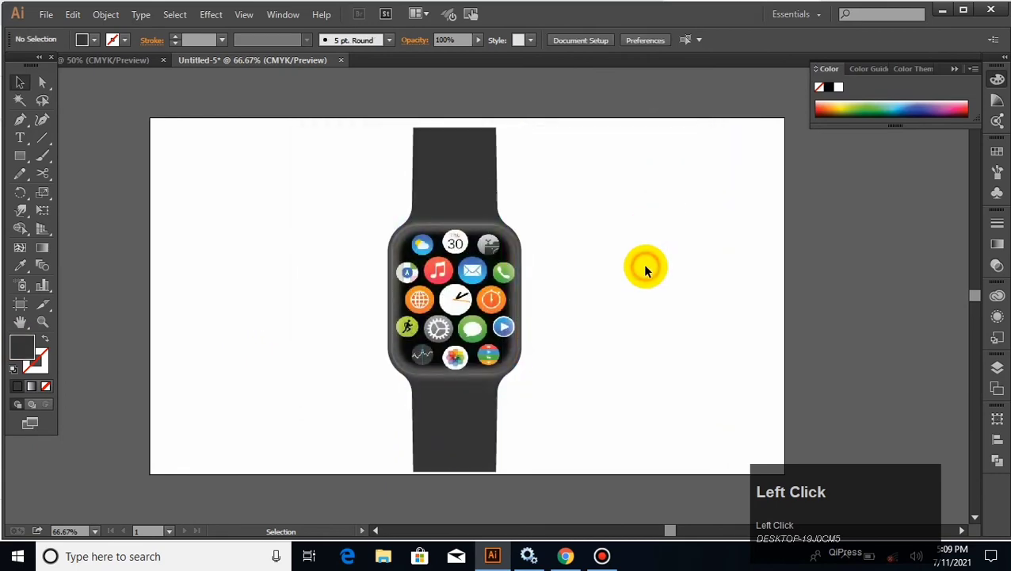
left_click(445, 189)
double_click(23, 350)
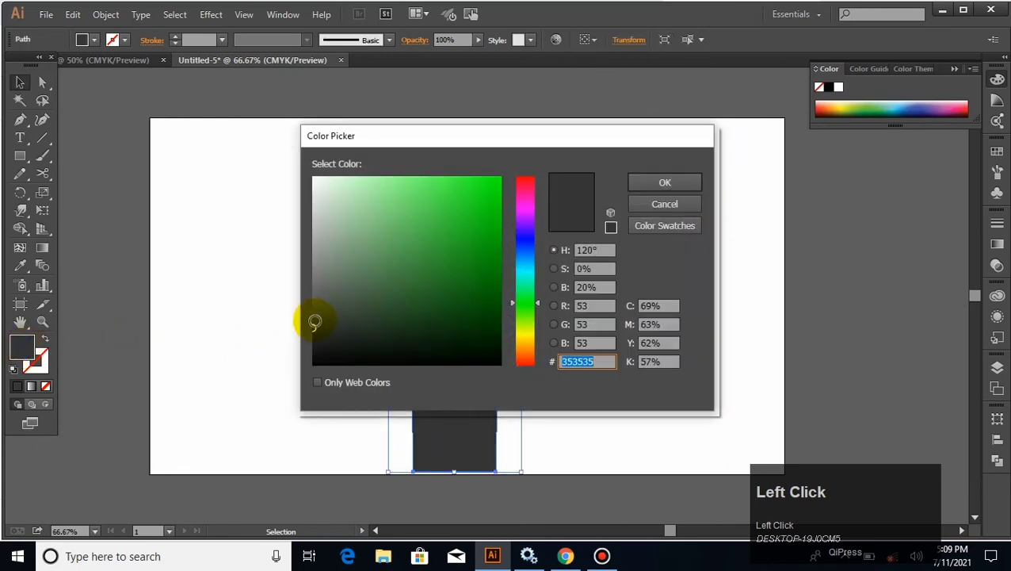
left_click(646, 184)
left_click(620, 292)
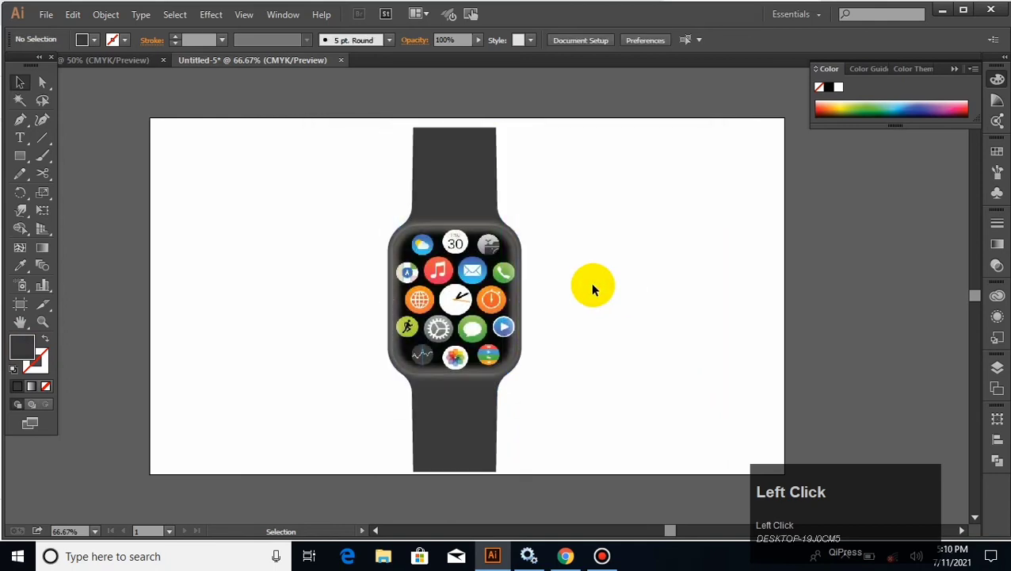
Round the four outer corners at both strap ends to a radius of about 40 px
left_click(43, 82)
left_click_drag(402, 127, 510, 141)
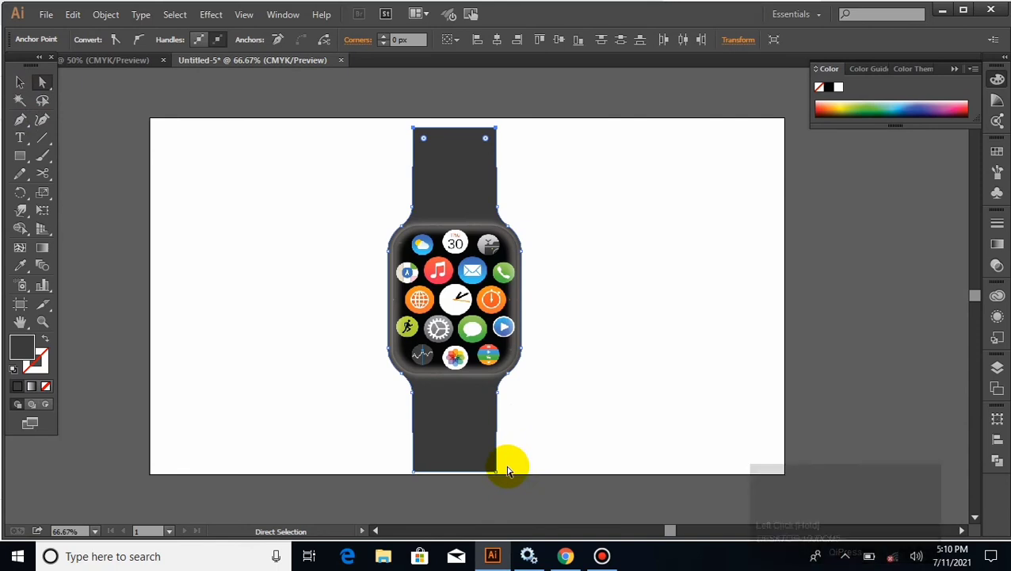
left_click_drag(508, 465, 395, 481)
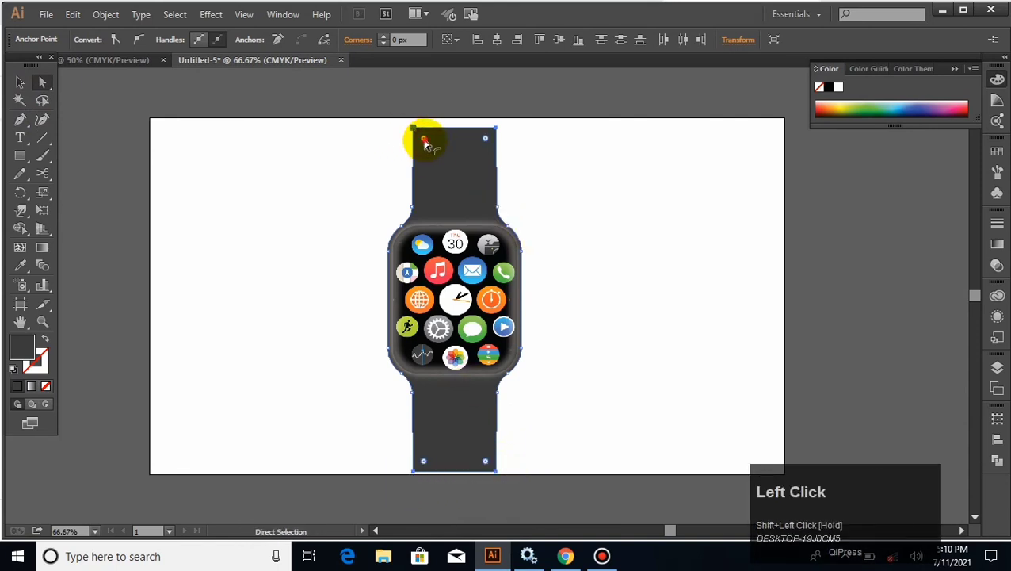
left_click_drag(424, 140, 435, 153)
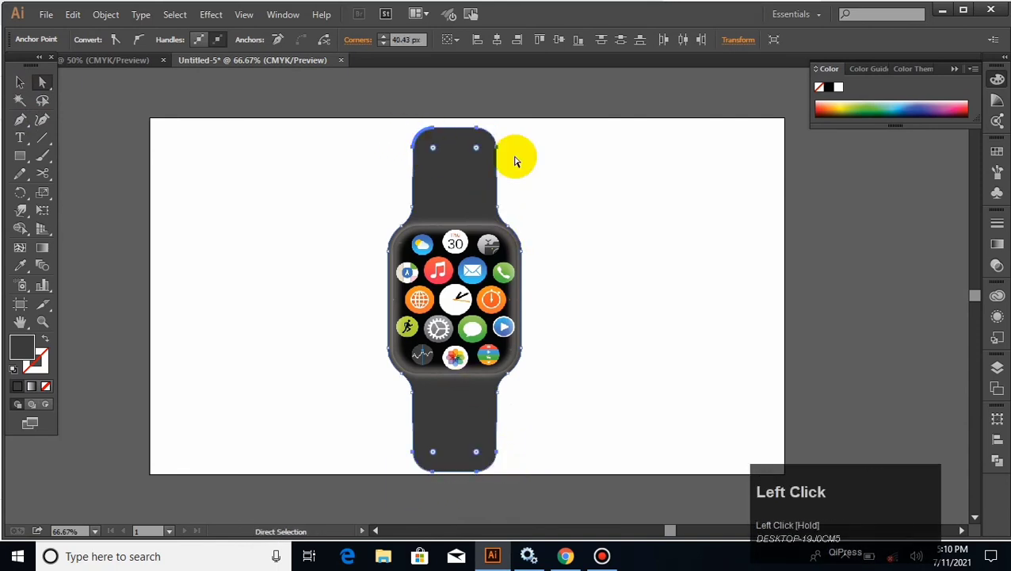
left_click(553, 157)
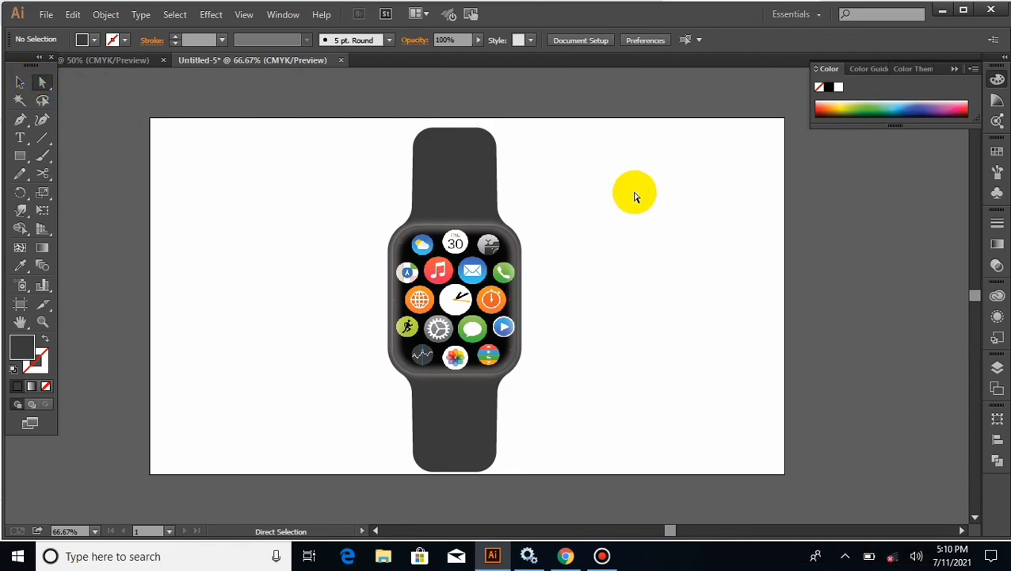
left_click(612, 268)
Draw a small upright dark grey rectangle in the empty area beside the watch as a side button
left_click(21, 84)
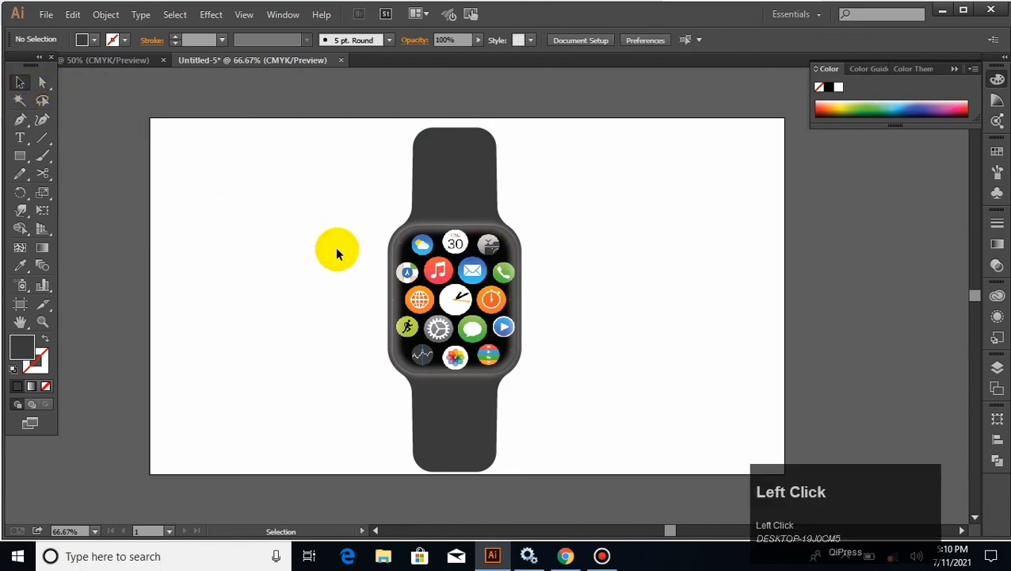
left_click(30, 159)
right_click(28, 161)
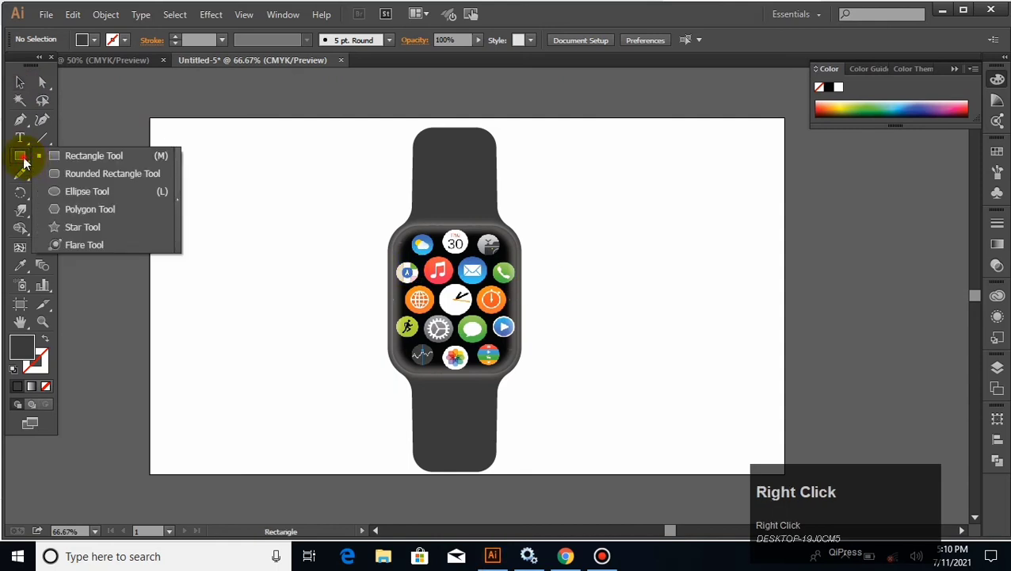
left_click(23, 158)
left_click_drag(260, 227, 263, 231)
left_click(19, 84)
left_click(210, 220)
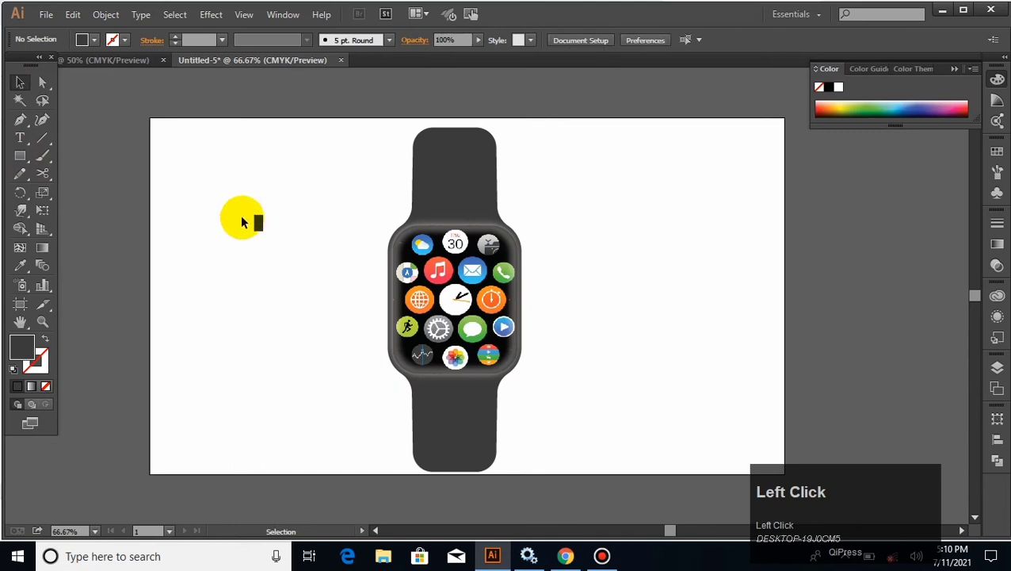
Place the small rectangle on the watch body's right edge near the phone icon and send it backward
left_click(43, 84)
left_click_drag(258, 210, 523, 271)
left_click(287, 230)
left_click(19, 83)
left_click(586, 271)
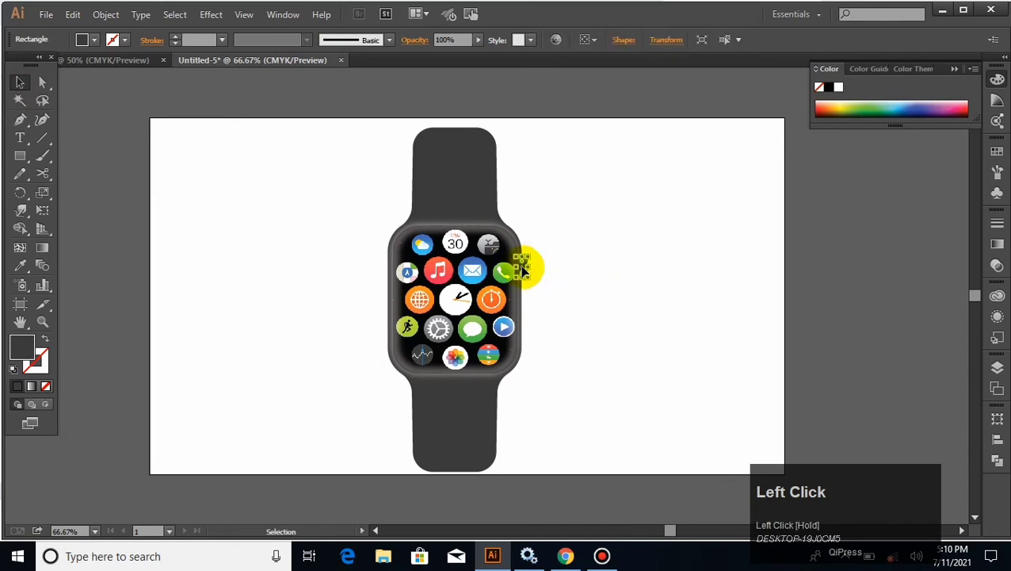
key("ctrl+bracketleft")
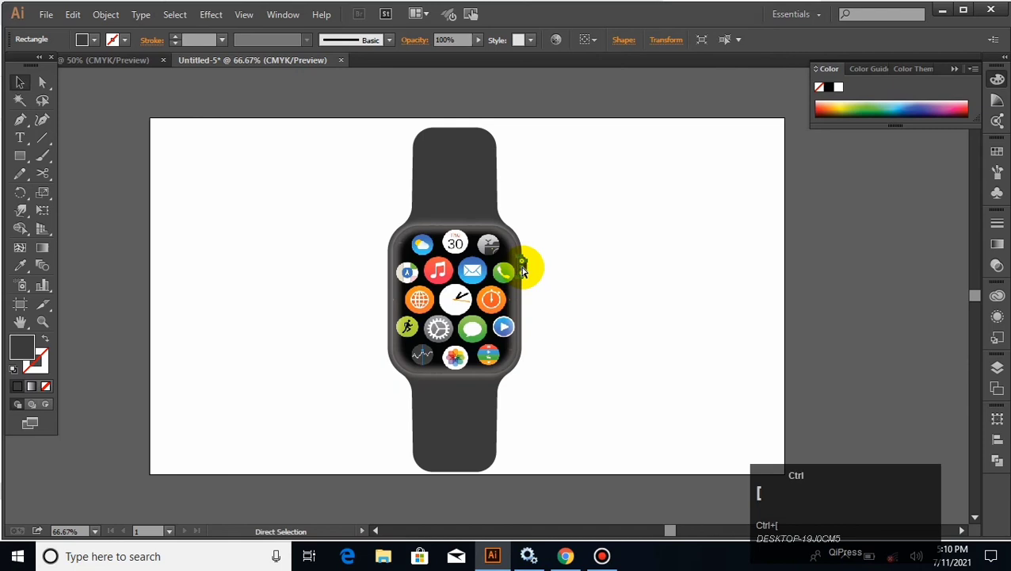
left_click(569, 270)
left_click(528, 270)
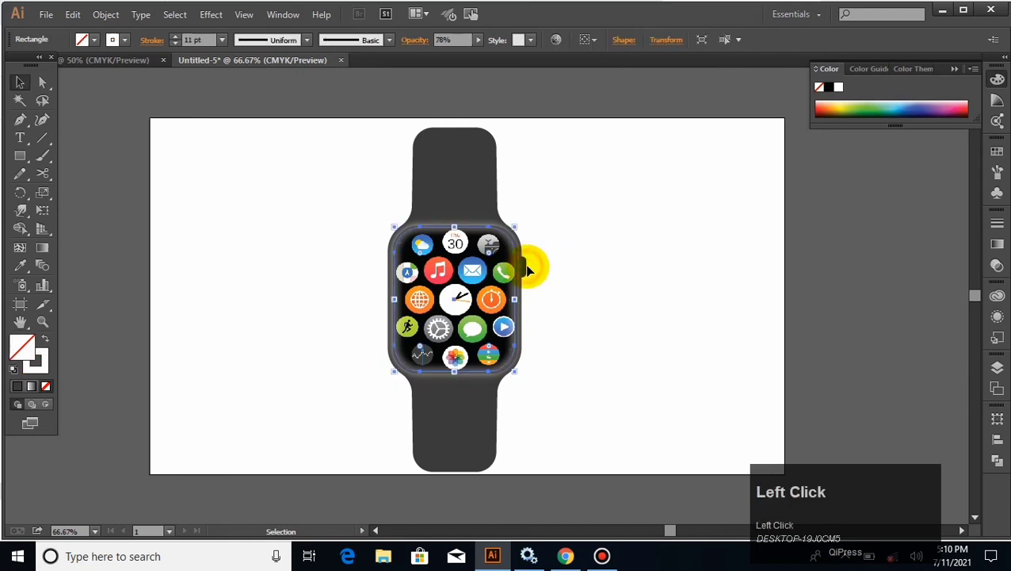
left_click(549, 270)
mouse_move(526, 275)
left_mouse_down()
mouse_move(550, 275)
mouse_move(566, 258)
left_mouse_up()
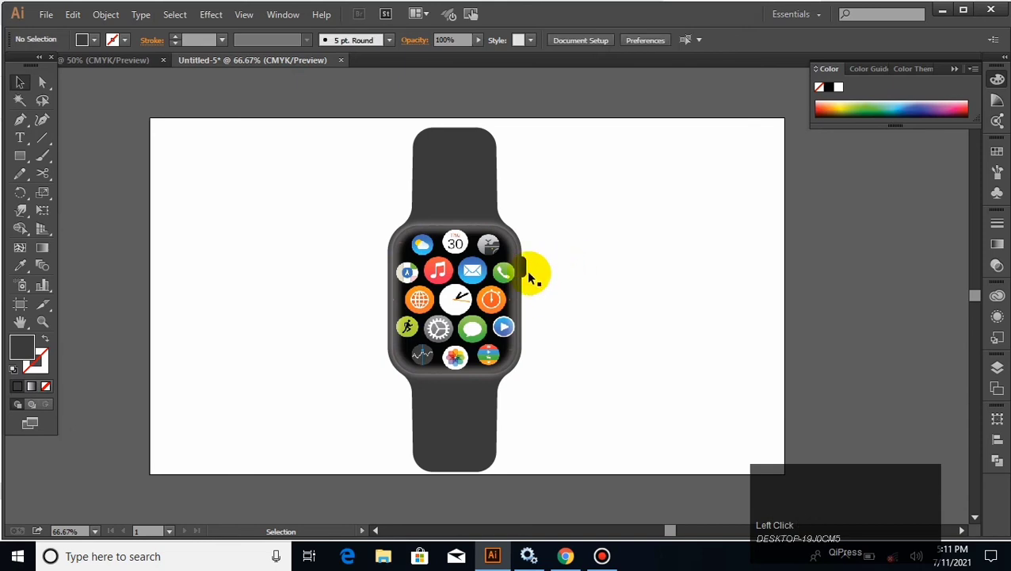
Draw a slim upright dark grey rectangle in the empty area left of the watch and fully round its corners
left_click(20, 156)
left_click_drag(277, 244, 294, 282)
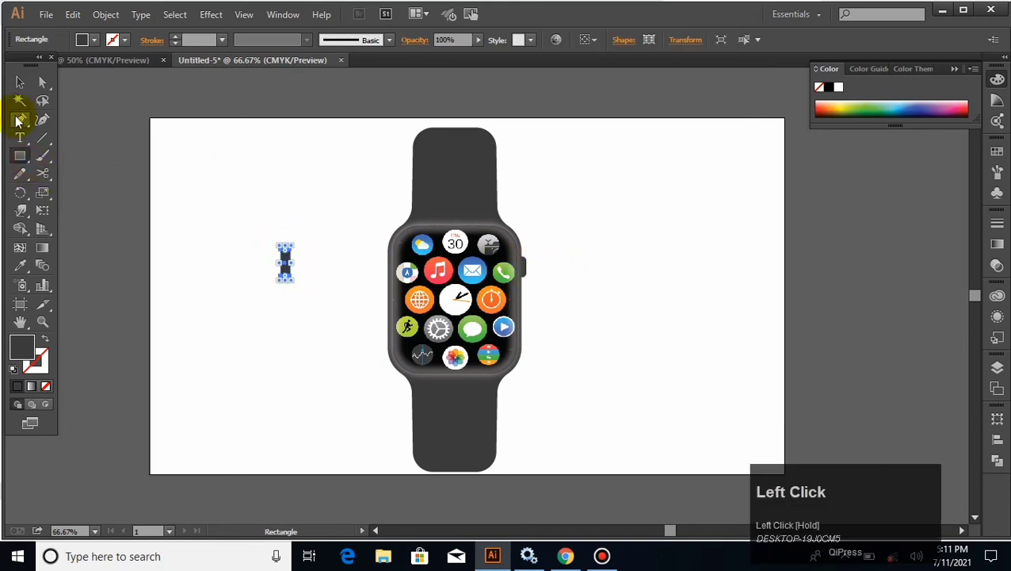
left_click(20, 81)
left_click(287, 267)
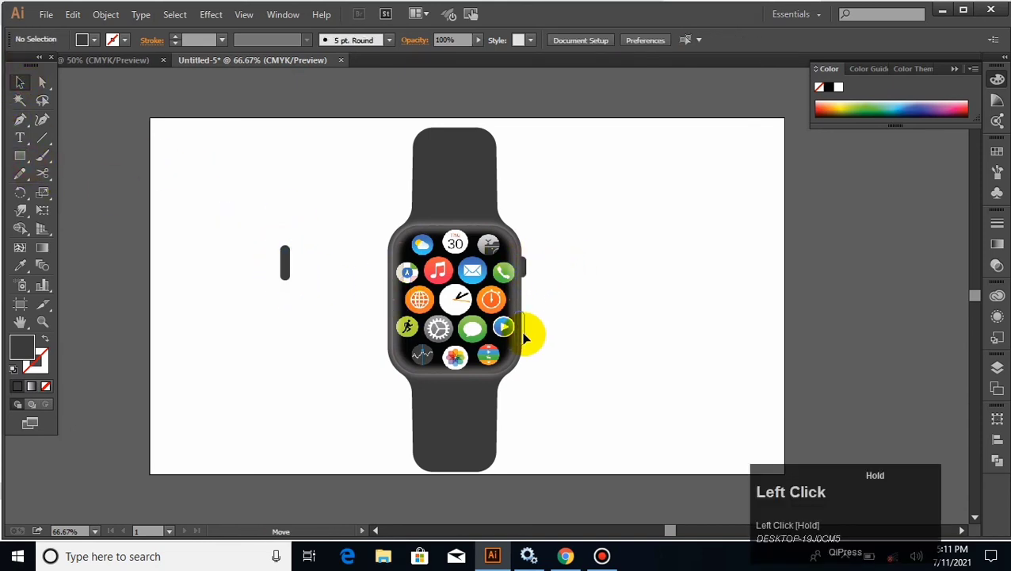
Place the slim rounded bar on the watch body's right edge beside the play icon and send it backward
left_click_drag(523, 338, 523, 338)
key("ctrl+bracketleft")
left_click(554, 334)
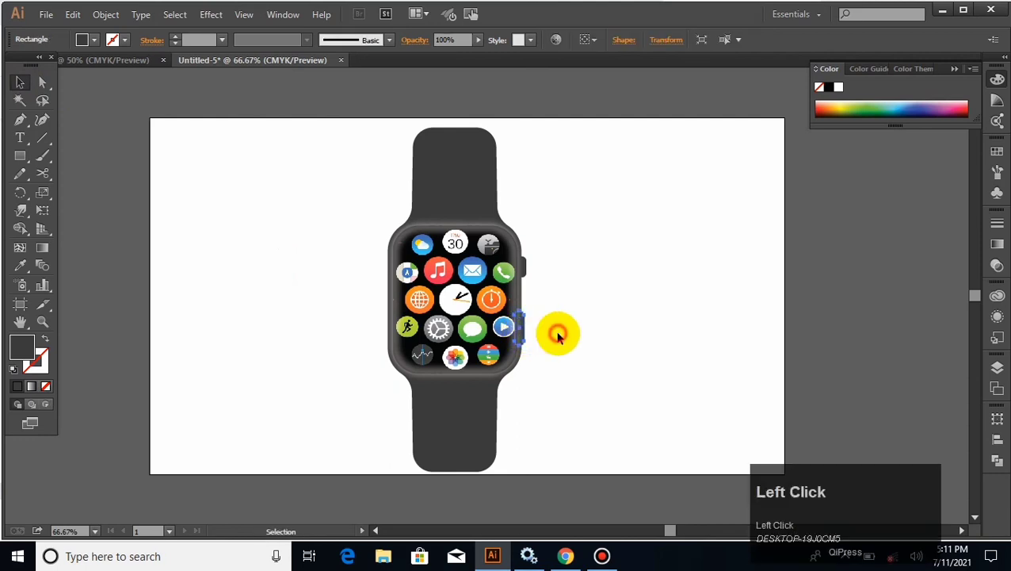
Draw a closed light grey glare shape with the Pen tool over the screen's upper-left half, cut diagonally from upper-right to lower-left corner
left_click(20, 119)
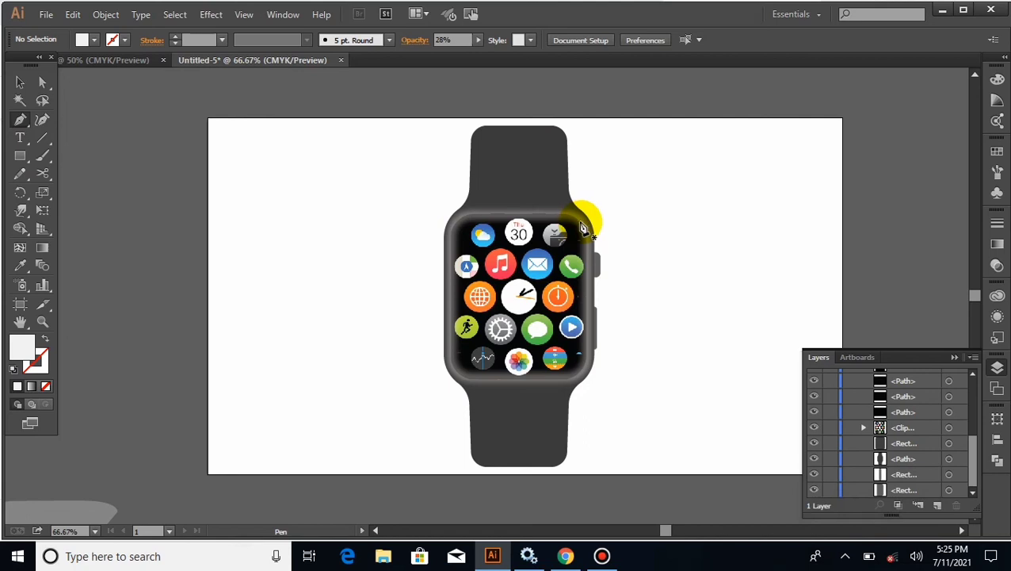
left_click(582, 228)
left_click_drag(532, 213, 452, 271)
left_click(532, 213)
left_click(475, 214)
left_click_drag(451, 346, 453, 361)
left_click(465, 377)
left_click(582, 225)
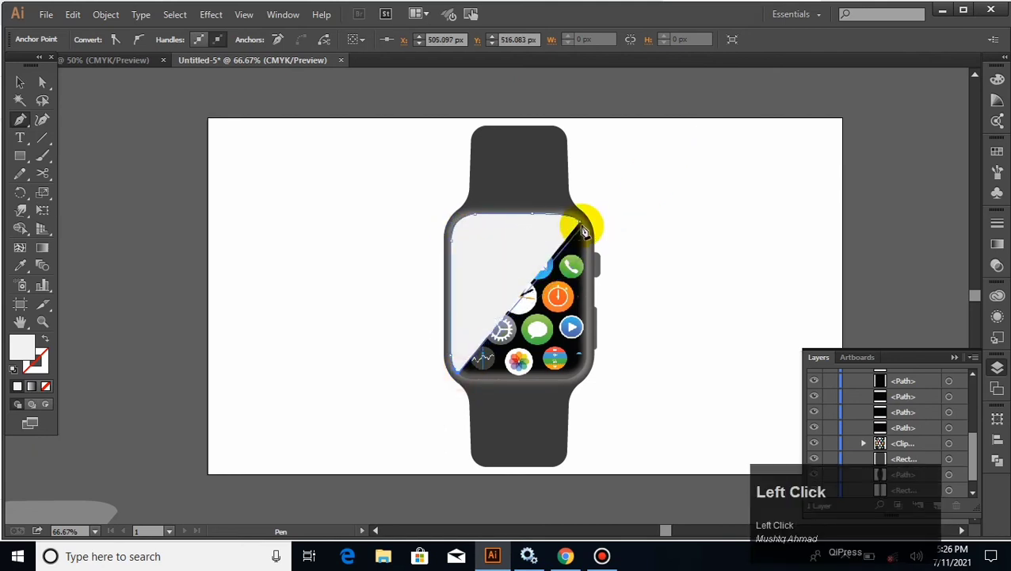
Set the opacity of the light grey glare shape to 28% and deselect it
left_click(19, 82)
left_click(492, 243)
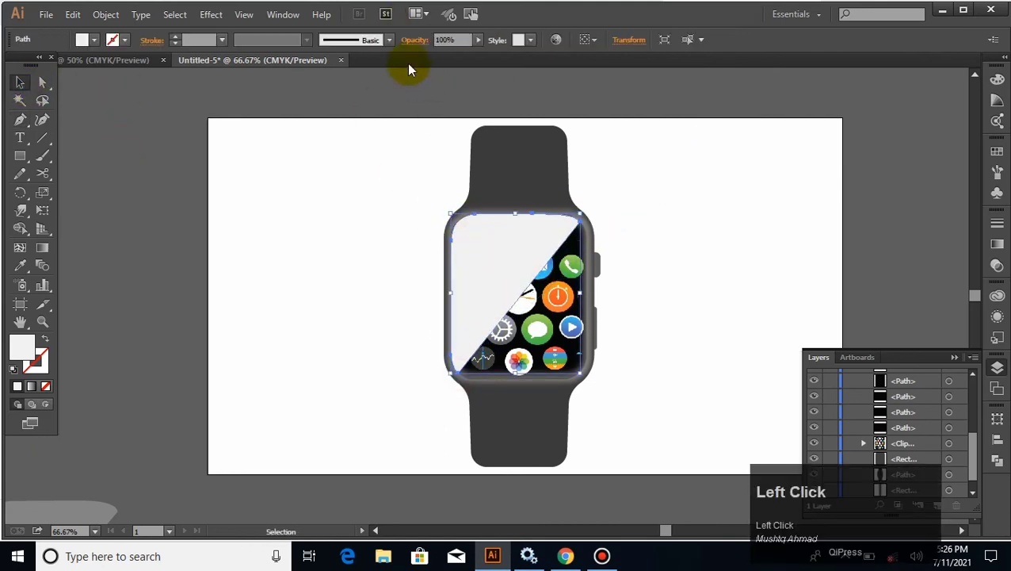
left_click(477, 43)
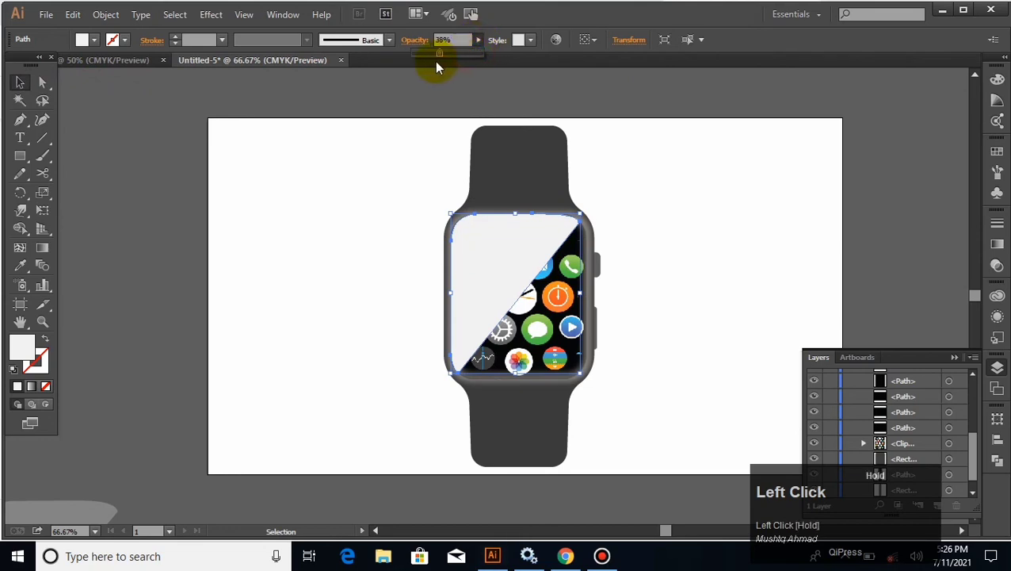
left_click_drag(432, 61, 432, 62)
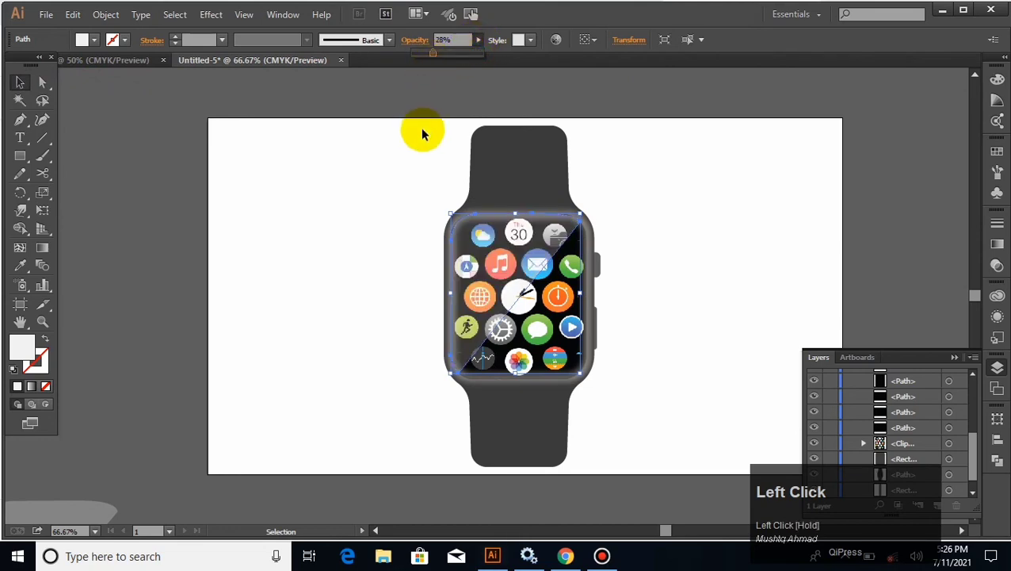
left_click(421, 131)
left_click(551, 227)
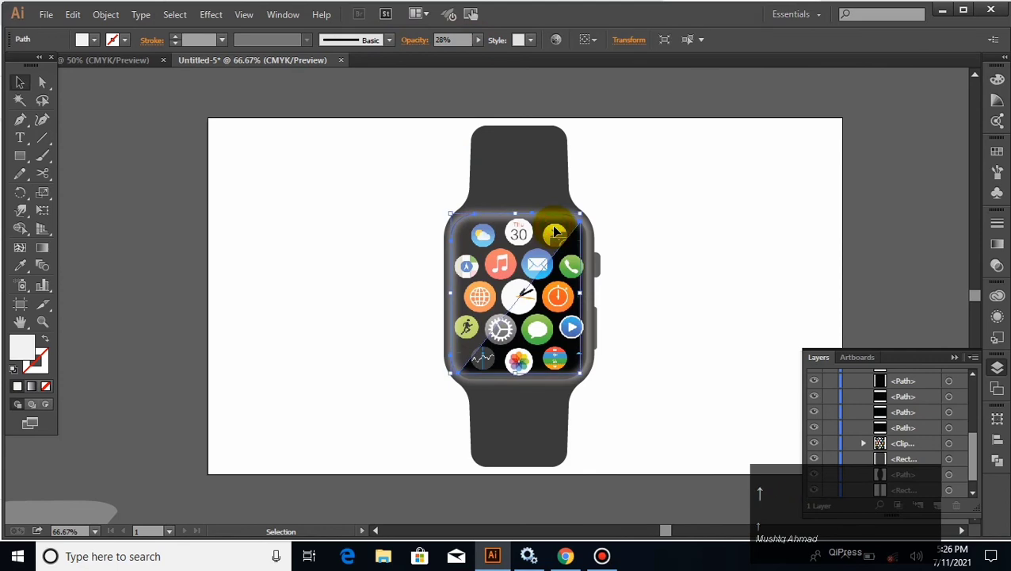
left_click(686, 216)
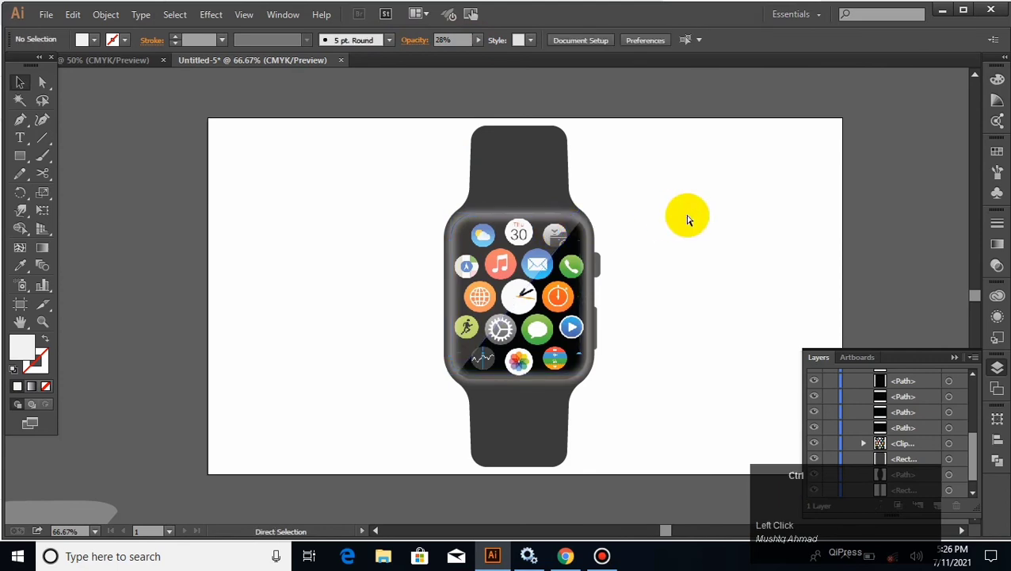
Collapse the layer list and examine the watch illustration at 100% zoom down to the lower strap end
key("ctrl+minus")
key("ctrl+equal")
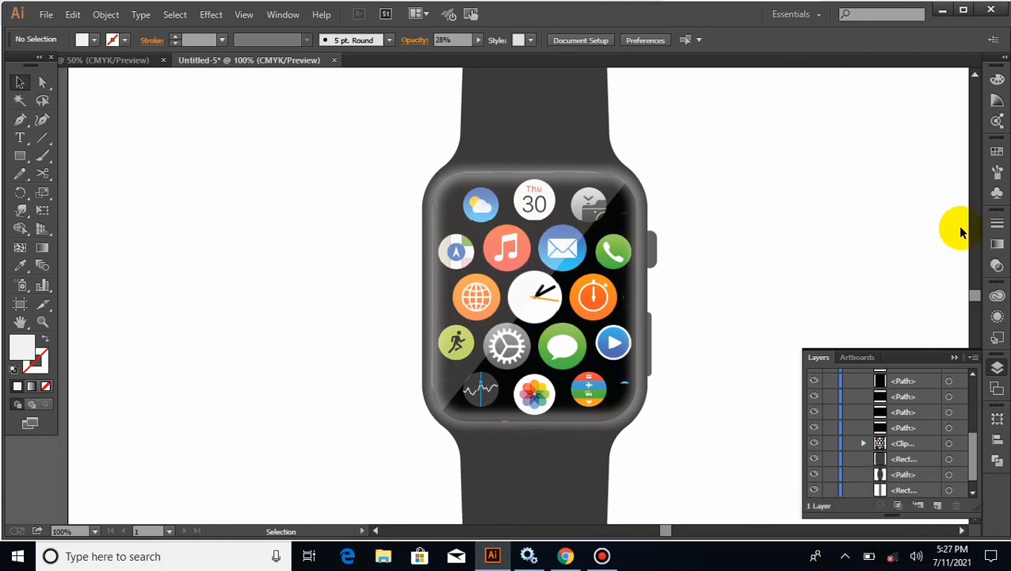
left_click(955, 357)
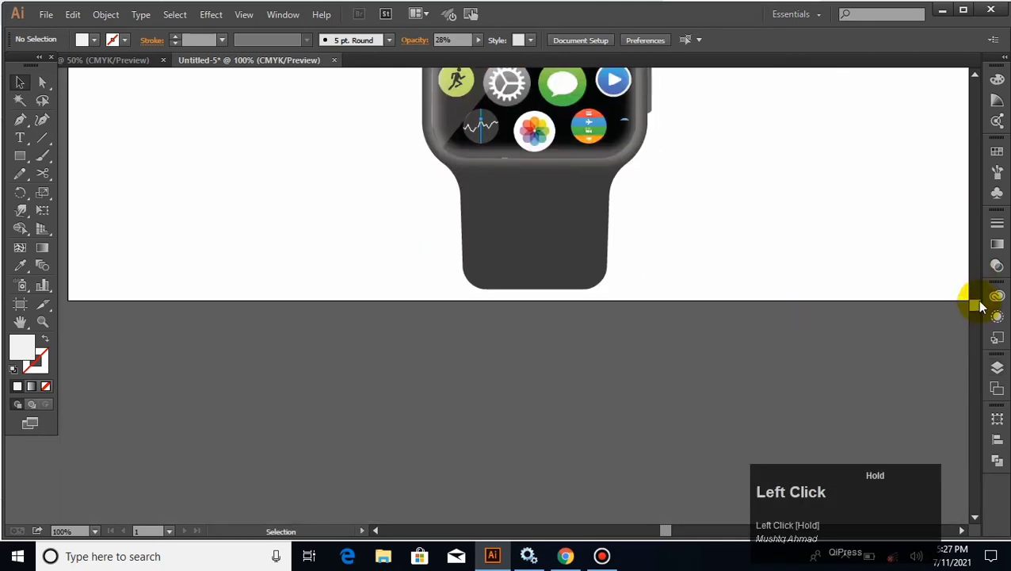